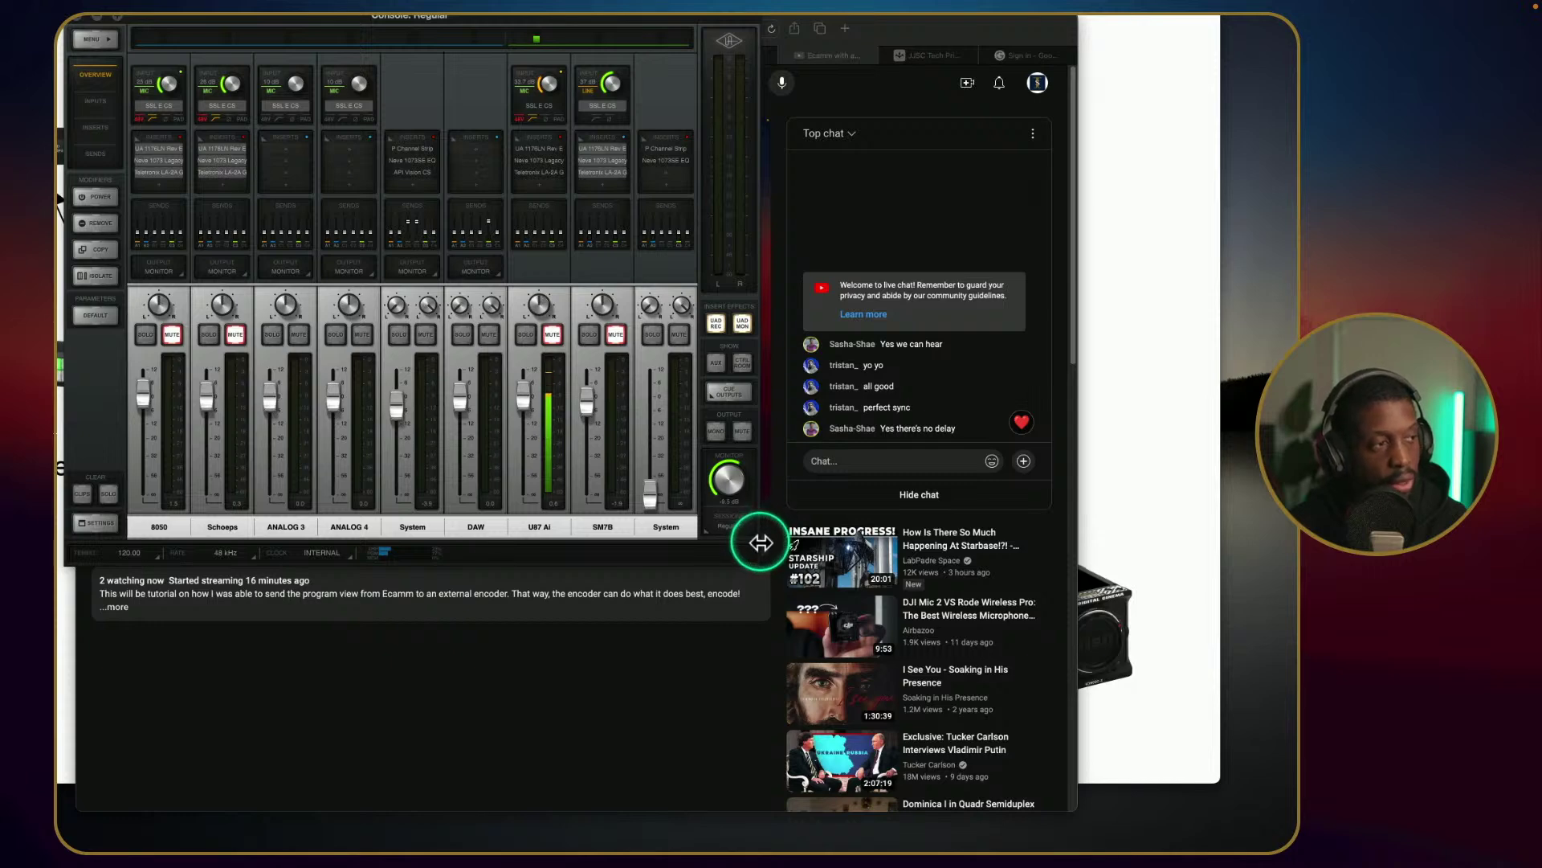
Enlarge the Console mixer window until the channels show their full input and insert sections, and move it fully into view.
{"action": "left_click_drag", "start_coordinate": [761, 568], "coordinate": [788, 795]}
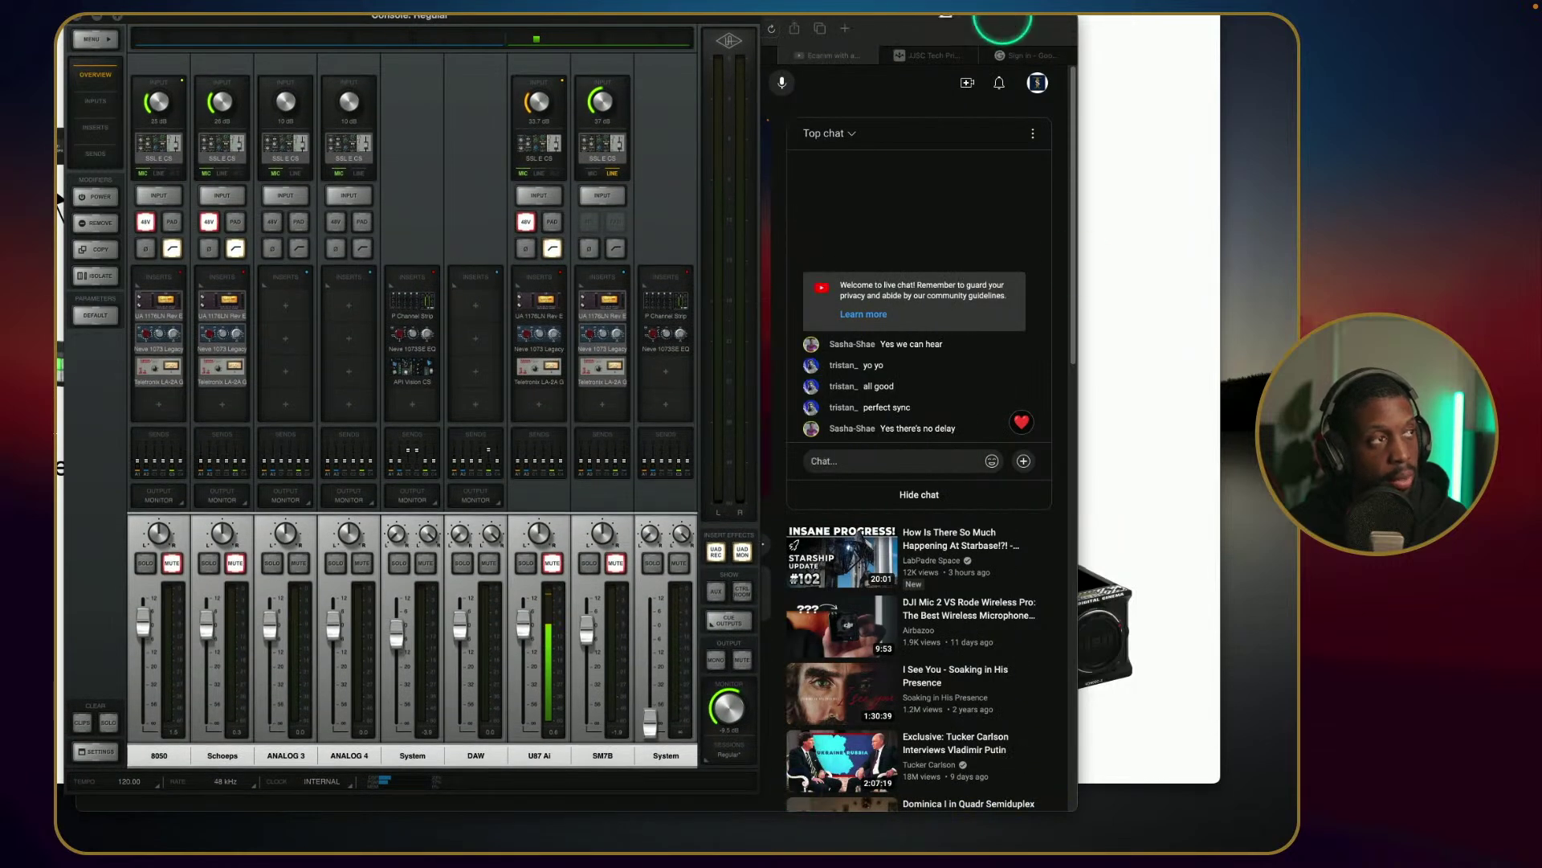
{"action": "left_click_drag", "start_coordinate": [640, 16], "coordinate": [678, 26]}
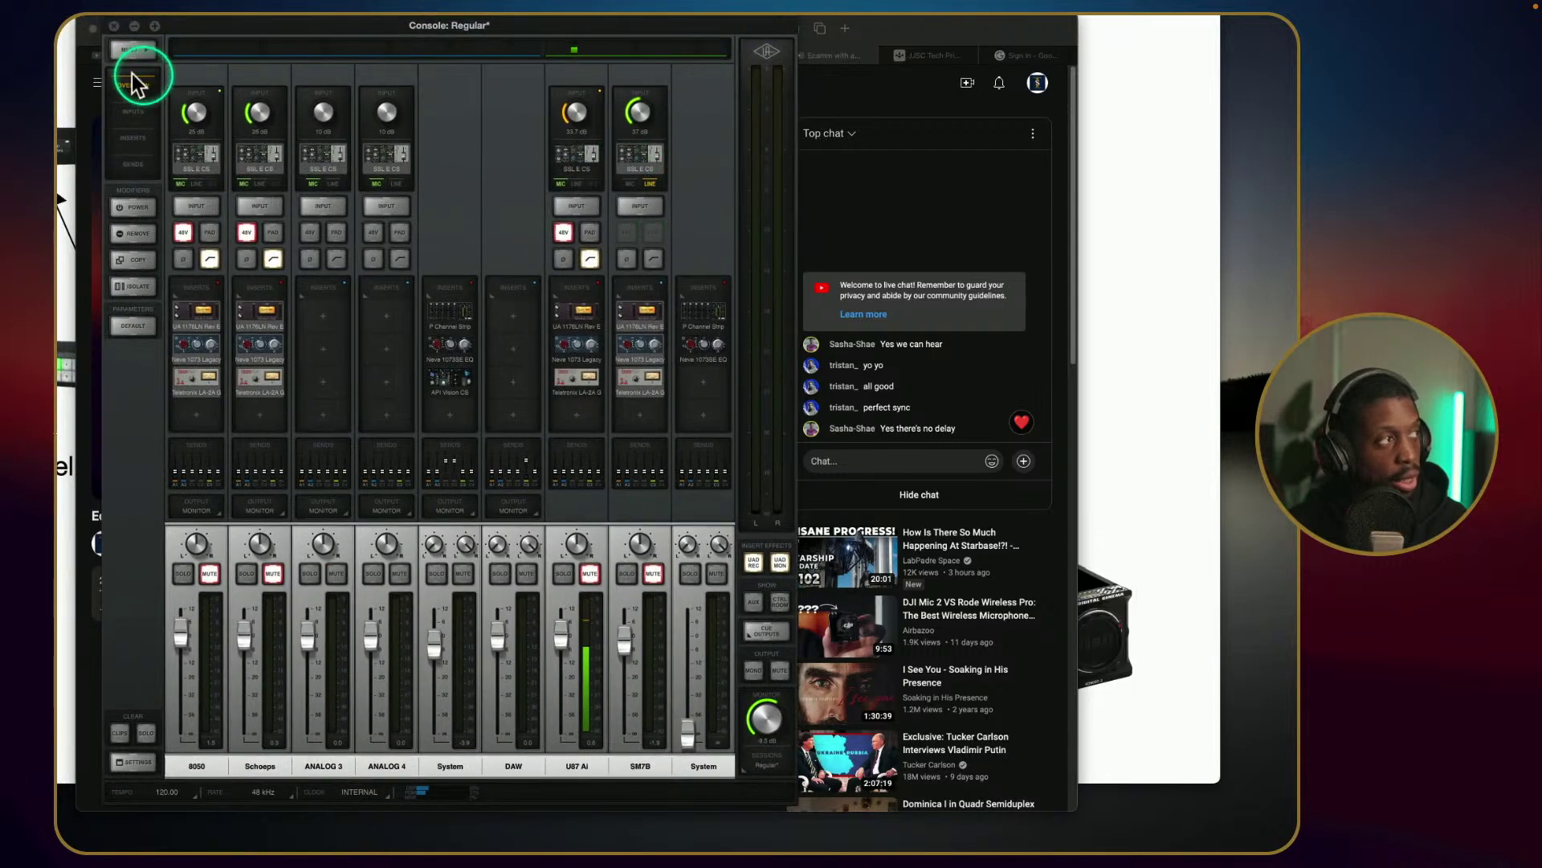
Look through the Console mixer's Inputs and Inserts views, and return to the Overview.
{"action": "left_click", "coordinate": [134, 119]}
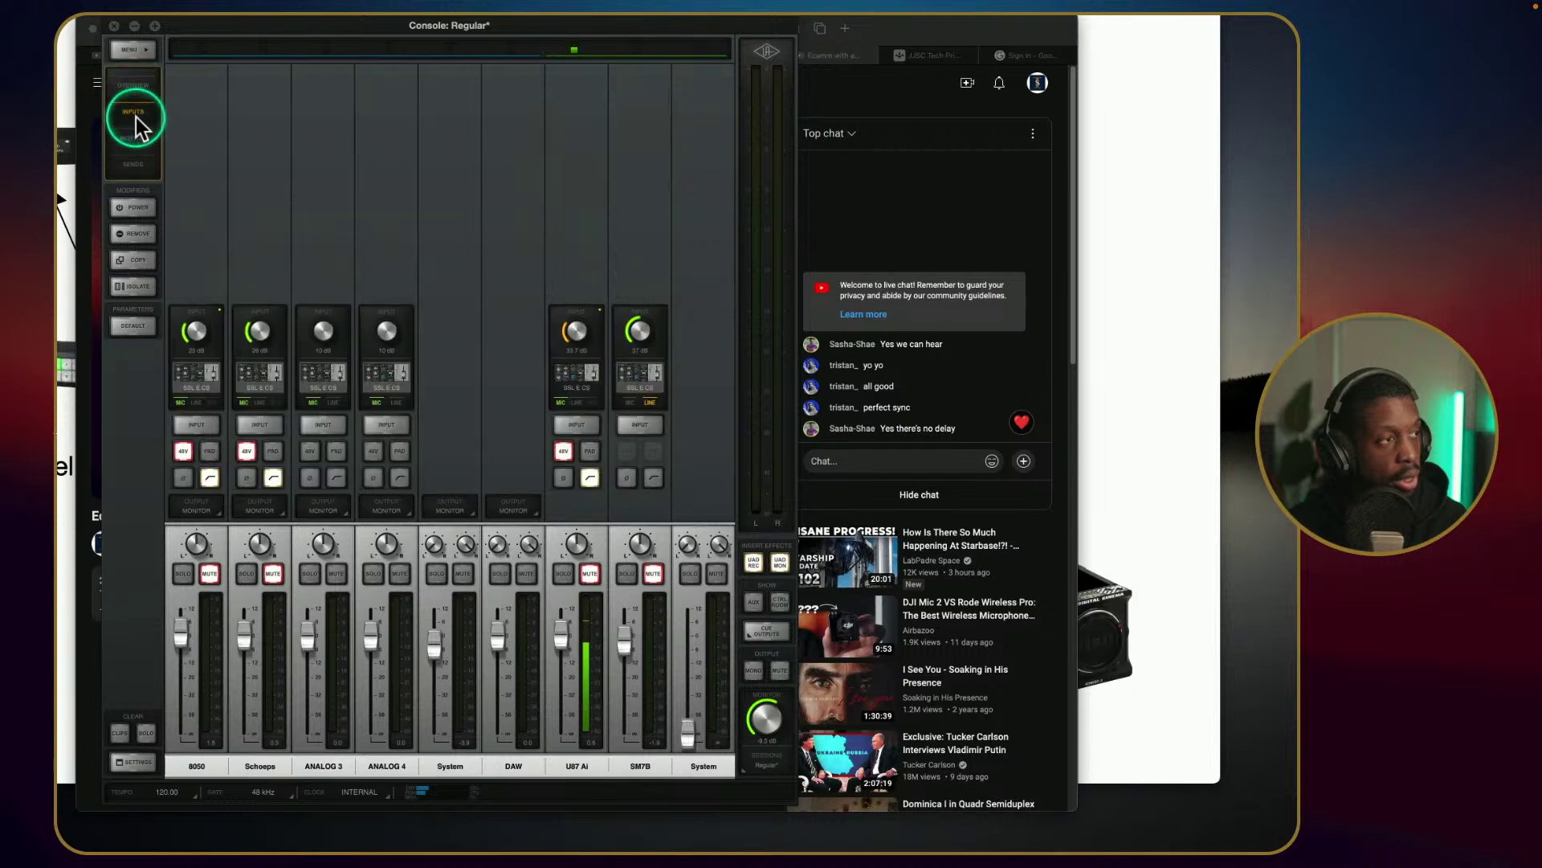
{"action": "left_click", "coordinate": [137, 87]}
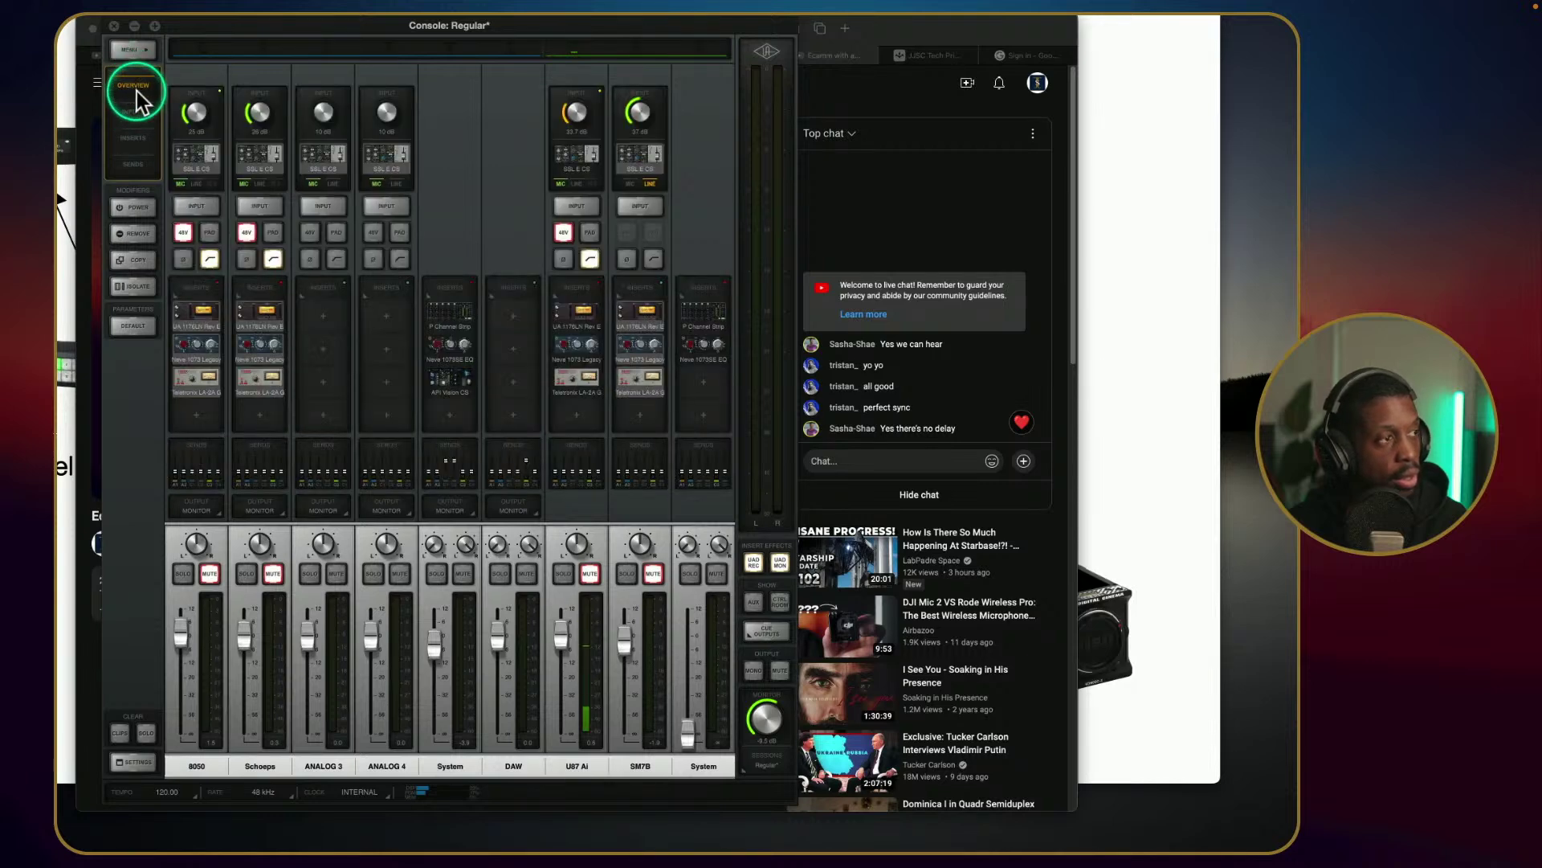
{"action": "left_click", "coordinate": [142, 164]}
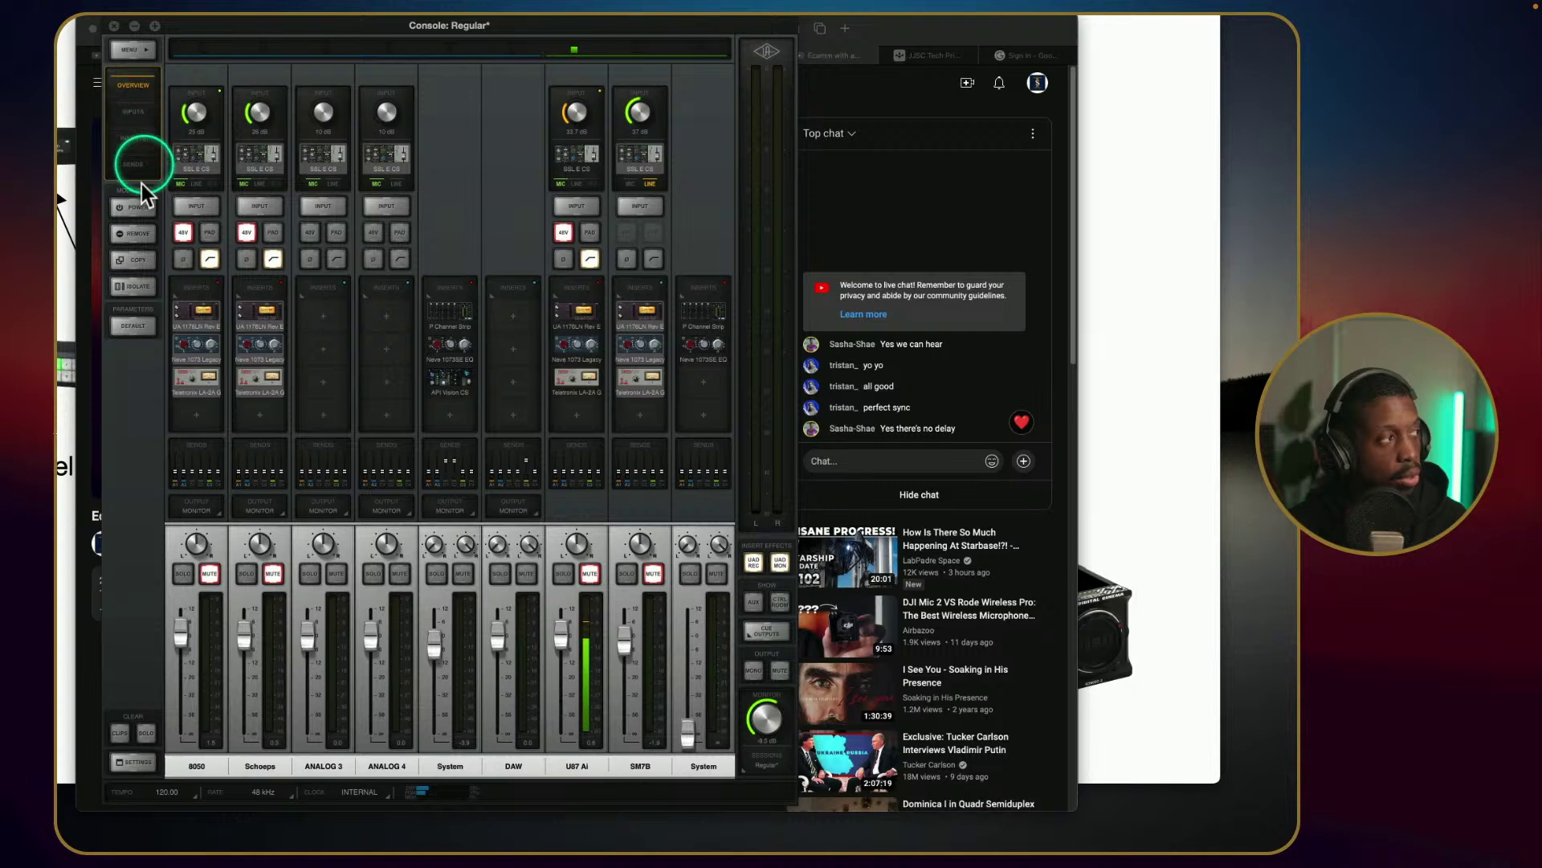
{"action": "left_click", "coordinate": [140, 118]}
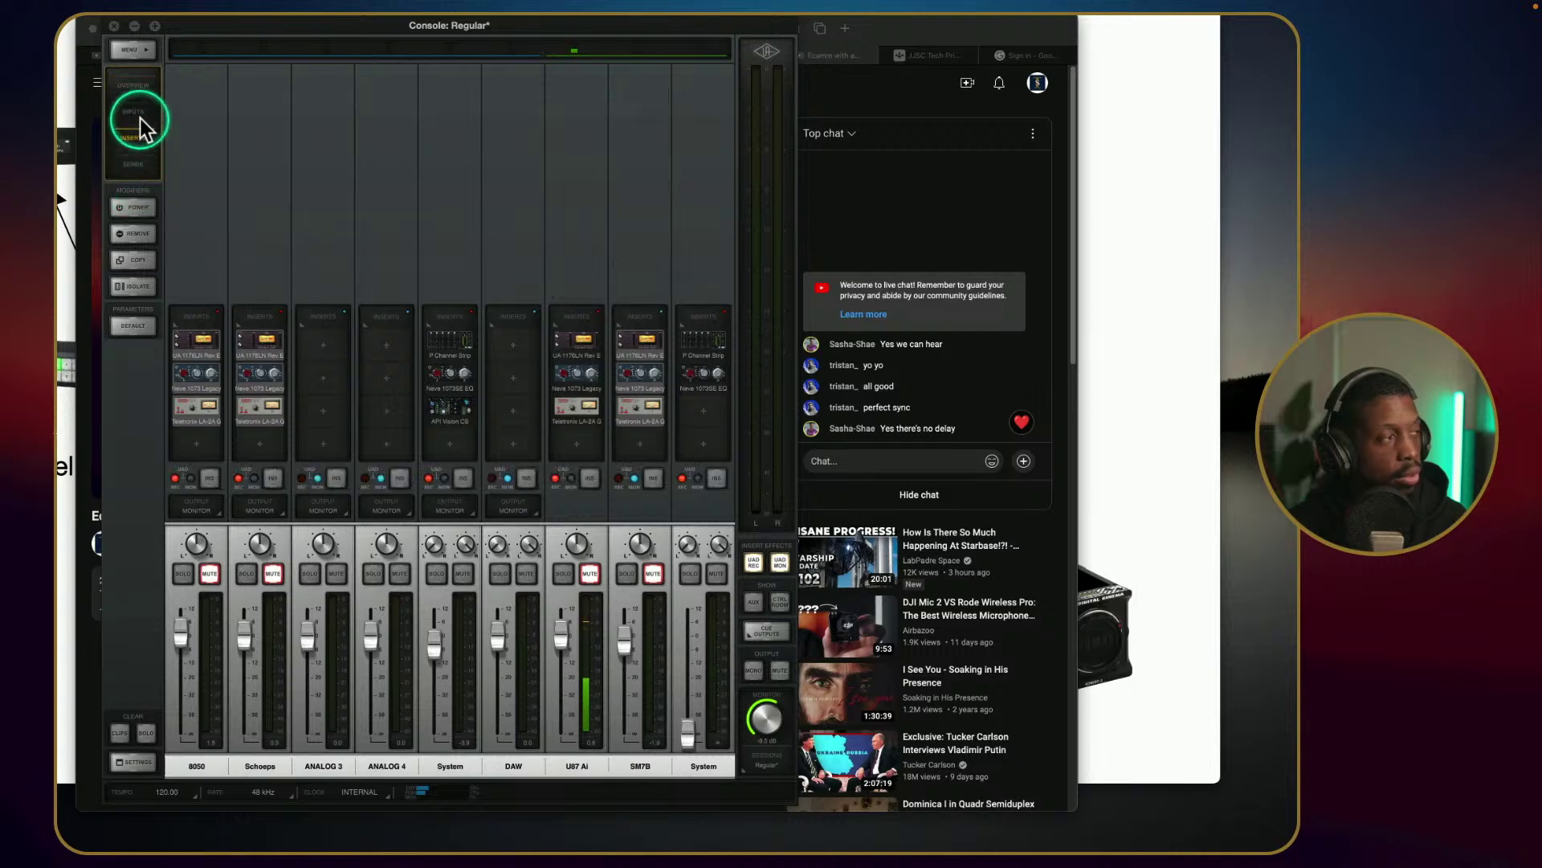
{"action": "left_click", "coordinate": [141, 93]}
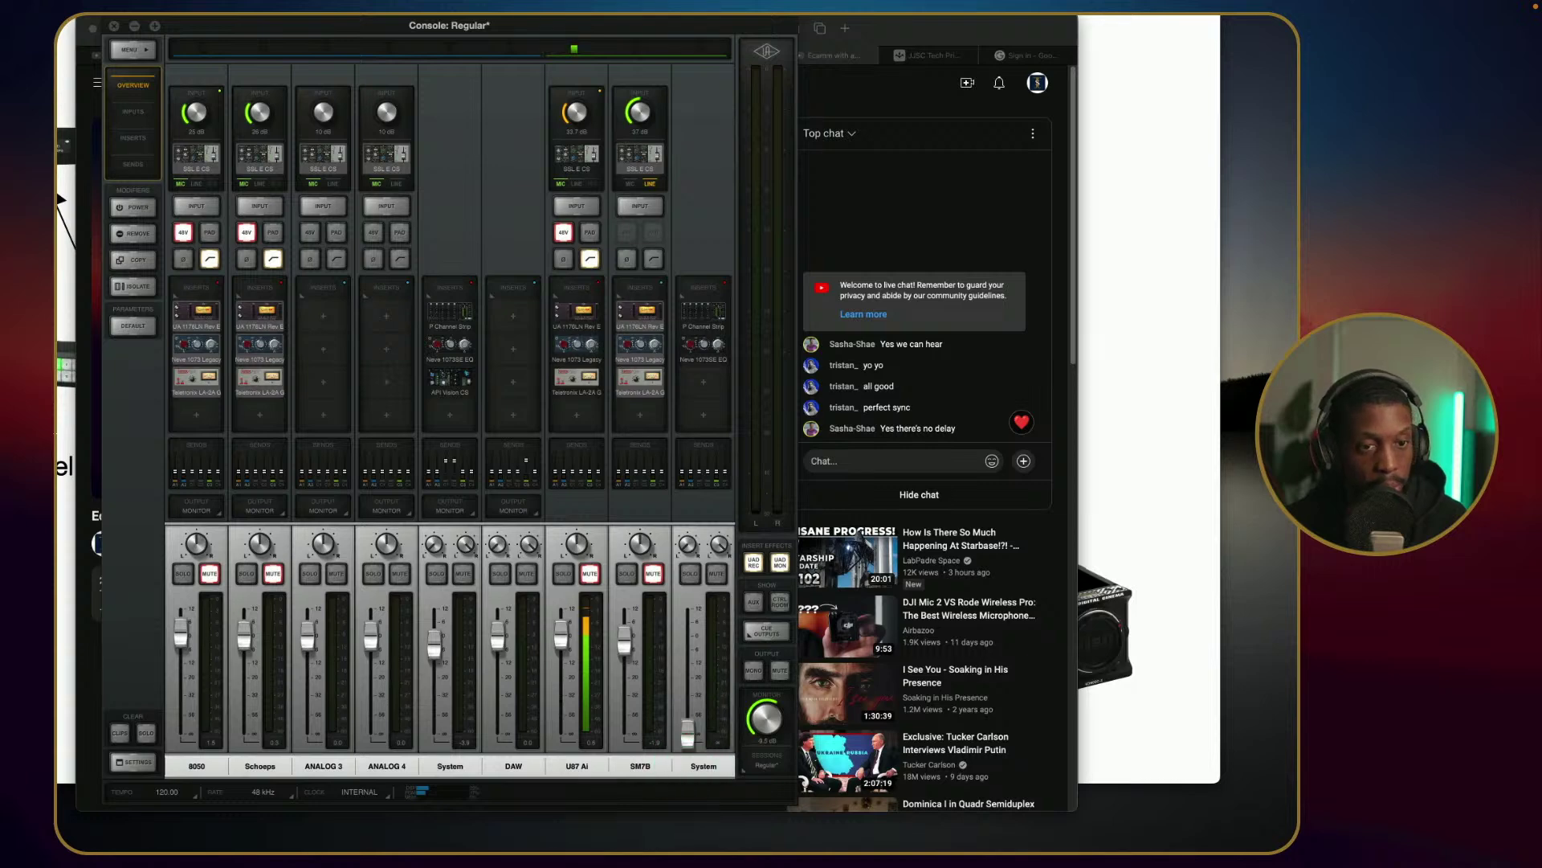
Bring up the Audio Devices window and select the Universal Audio Thunderbolt device to view its output settings.
{"action": "left_click", "coordinate": [551, 380]}
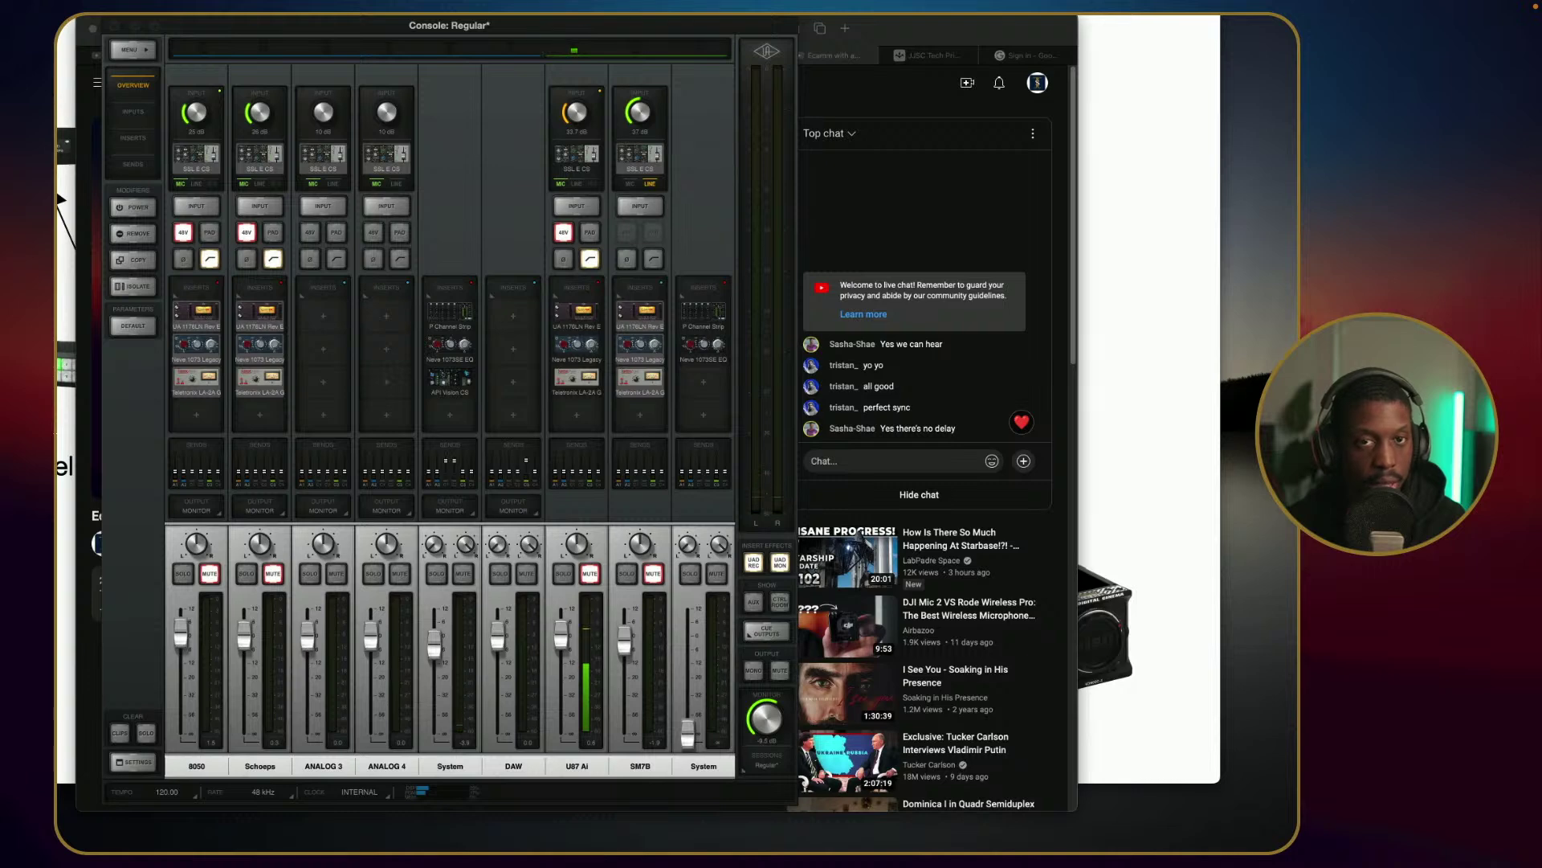
{"action": "left_click_drag", "start_coordinate": [998, 233], "coordinate": [670, 208]}
{"action": "left_click", "coordinate": [394, 470]}
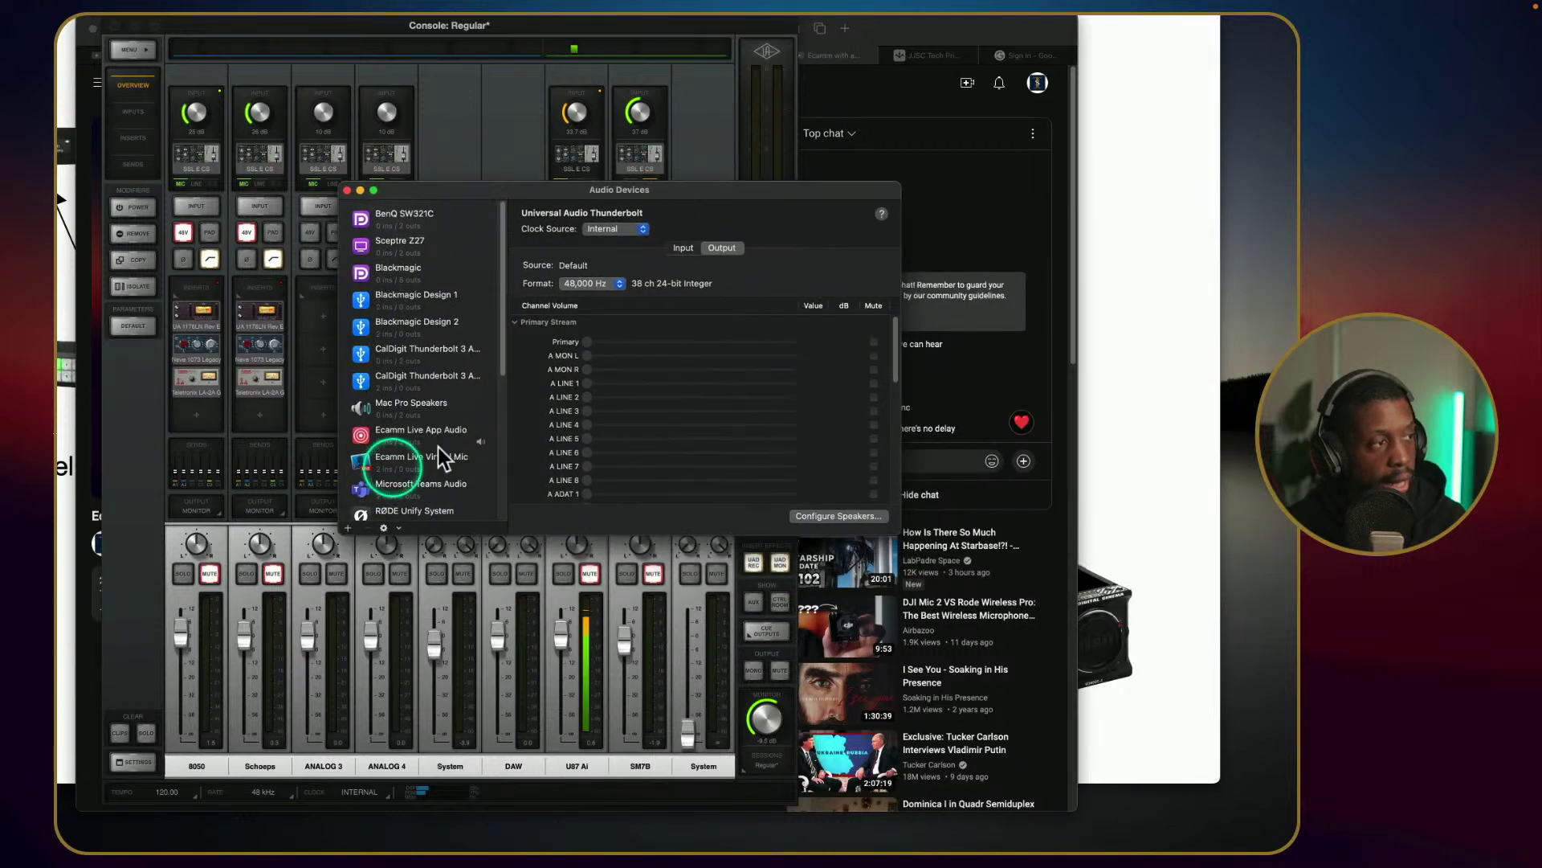
{"action": "scroll", "coordinate": [486, 434], "scroll_direction": "down", "scroll_amount": 5}
{"action": "left_click", "coordinate": [452, 467]}
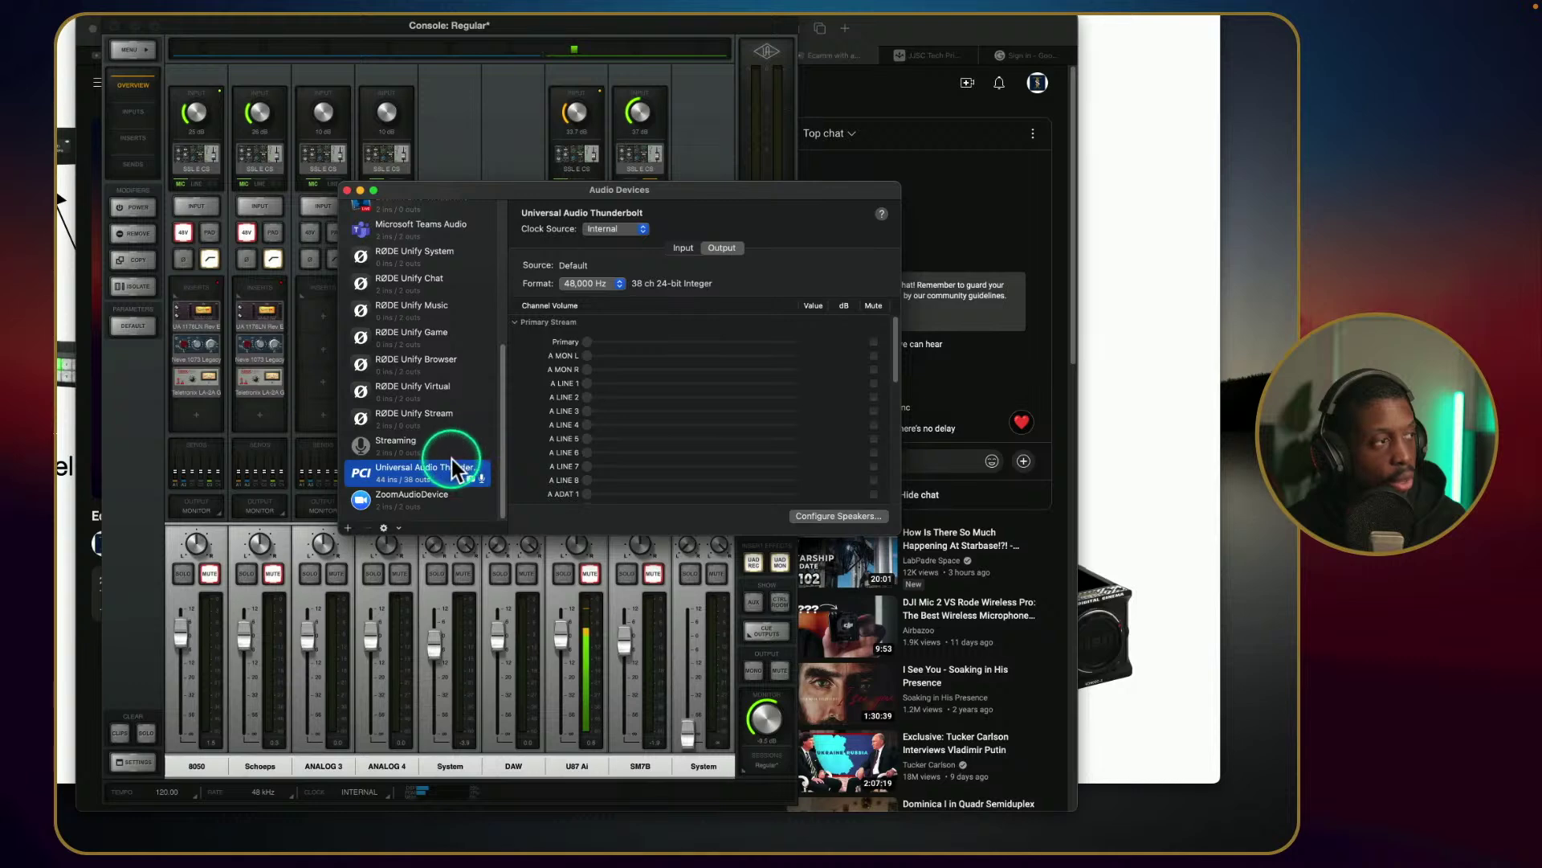
{"action": "scroll", "coordinate": [451, 460], "scroll_direction": "up", "scroll_amount": 1}
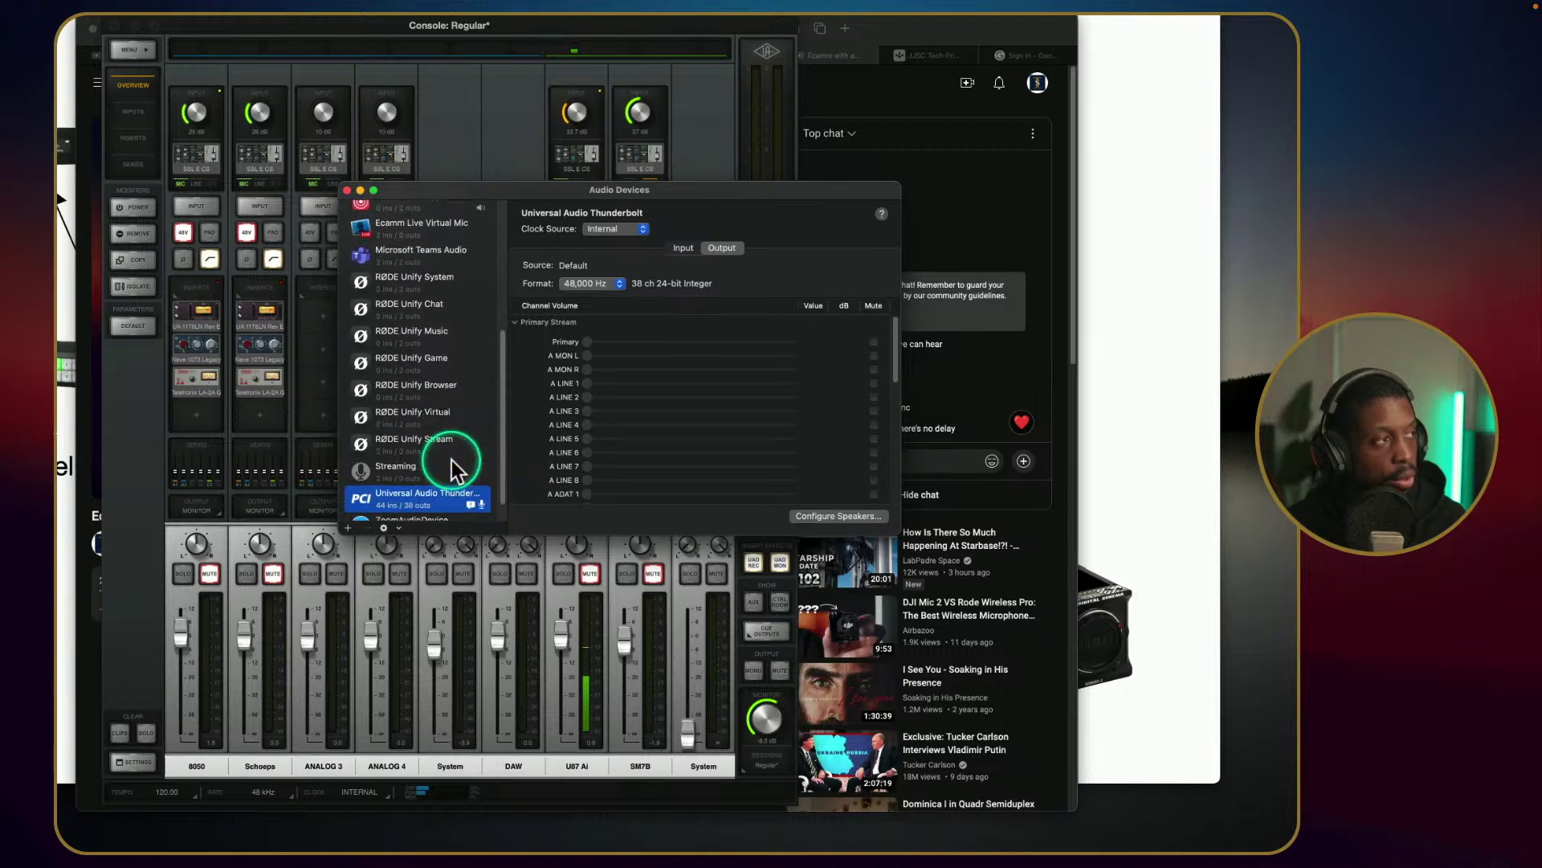
{"action": "scroll", "coordinate": [451, 460], "scroll_direction": "down", "scroll_amount": 1}
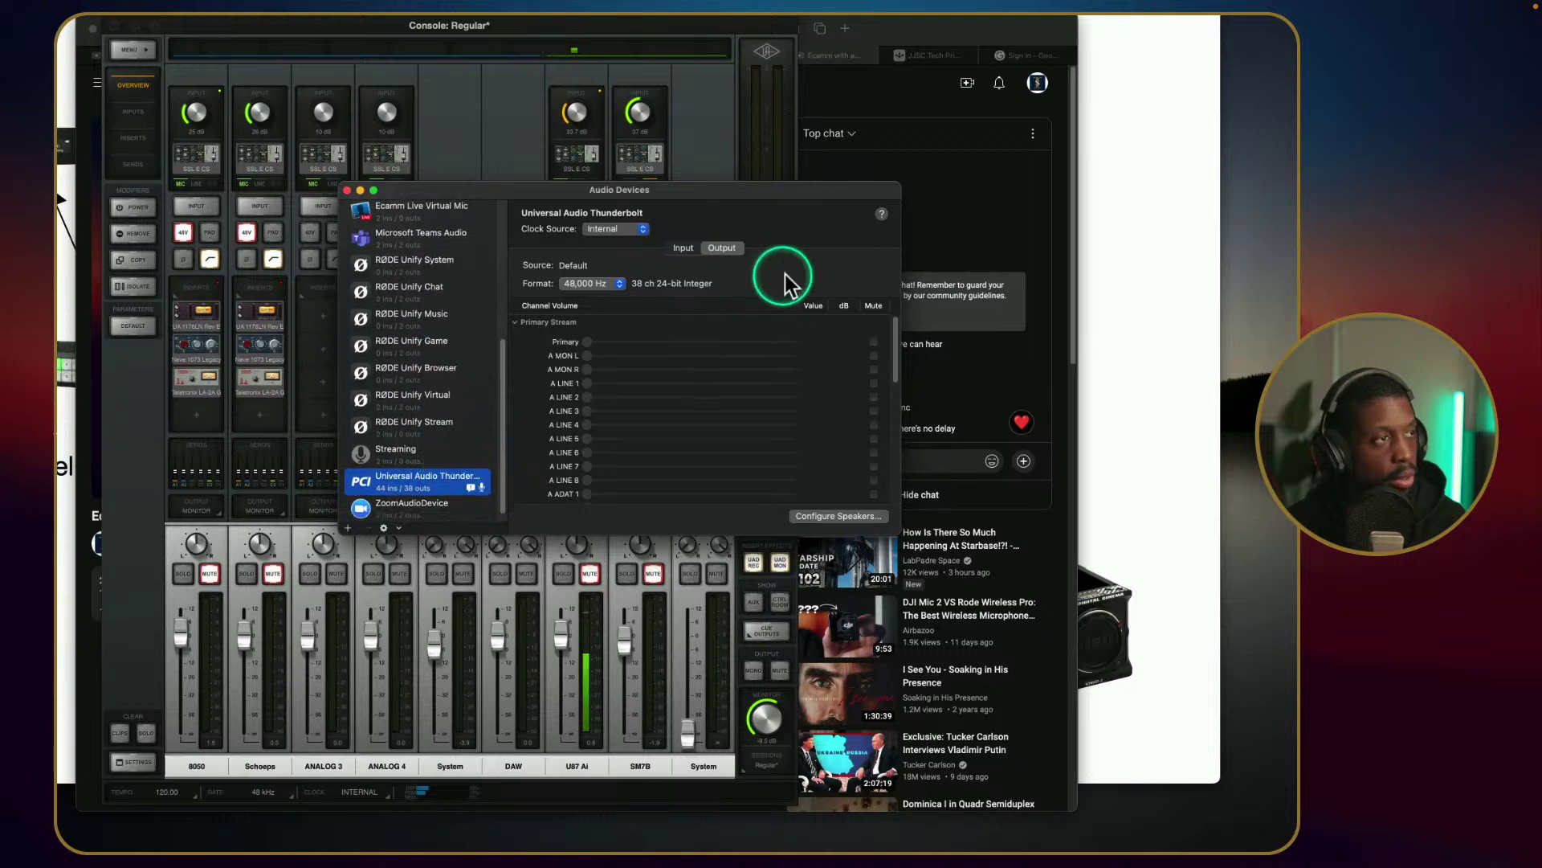
Check the left and right speaker channel assignments of the Universal Audio Thunderbolt output, and close the Audio Devices window.
{"action": "left_click", "coordinate": [946, 191]}
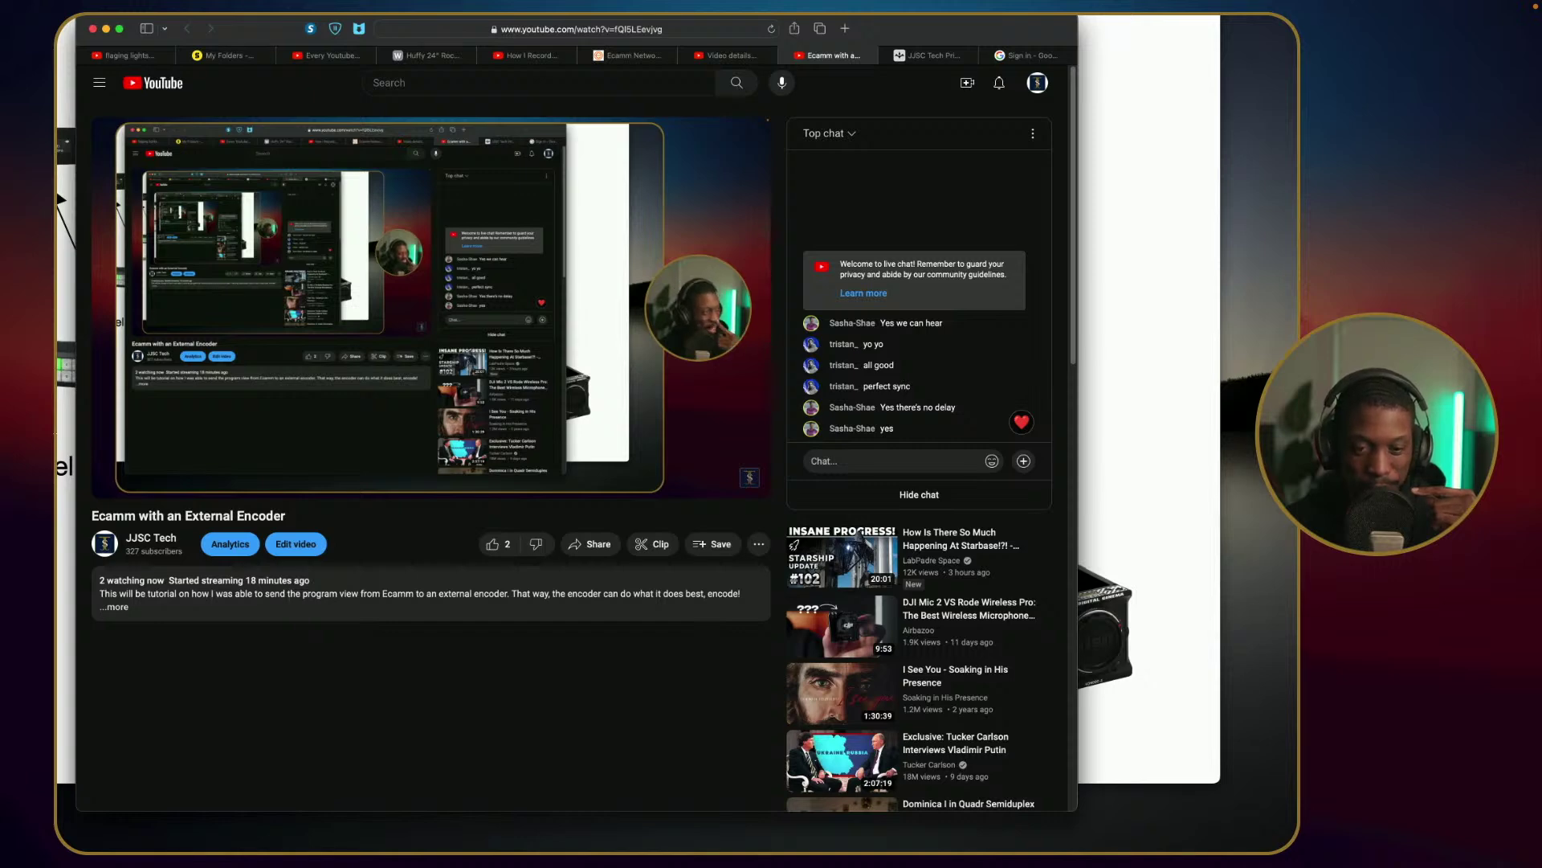
{"action": "key", "text": "super+Tab"}
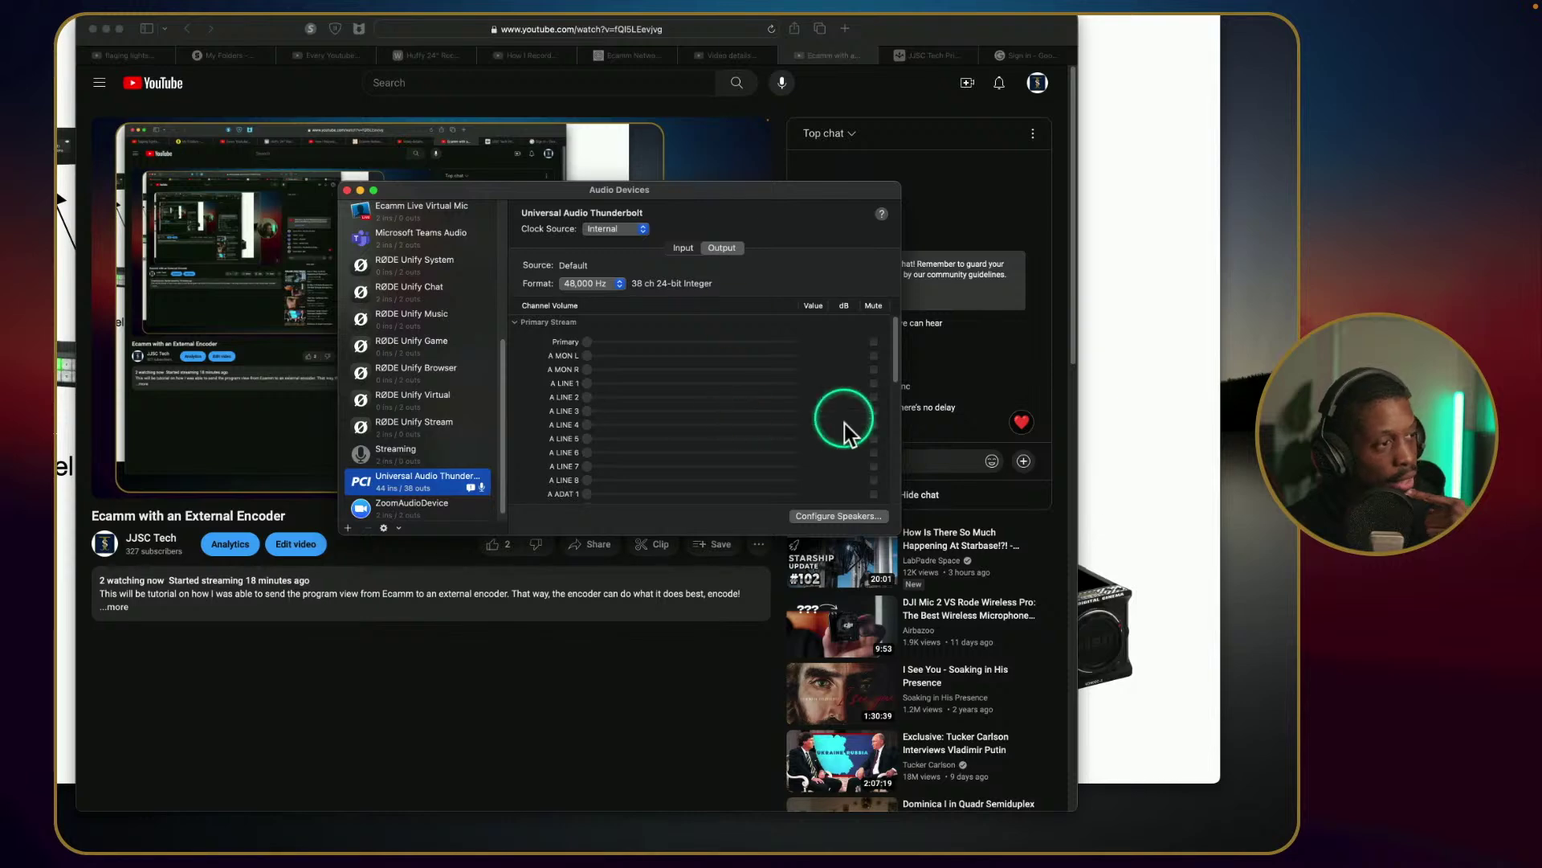
{"action": "scroll", "coordinate": [405, 437], "scroll_direction": "down", "scroll_amount": 1}
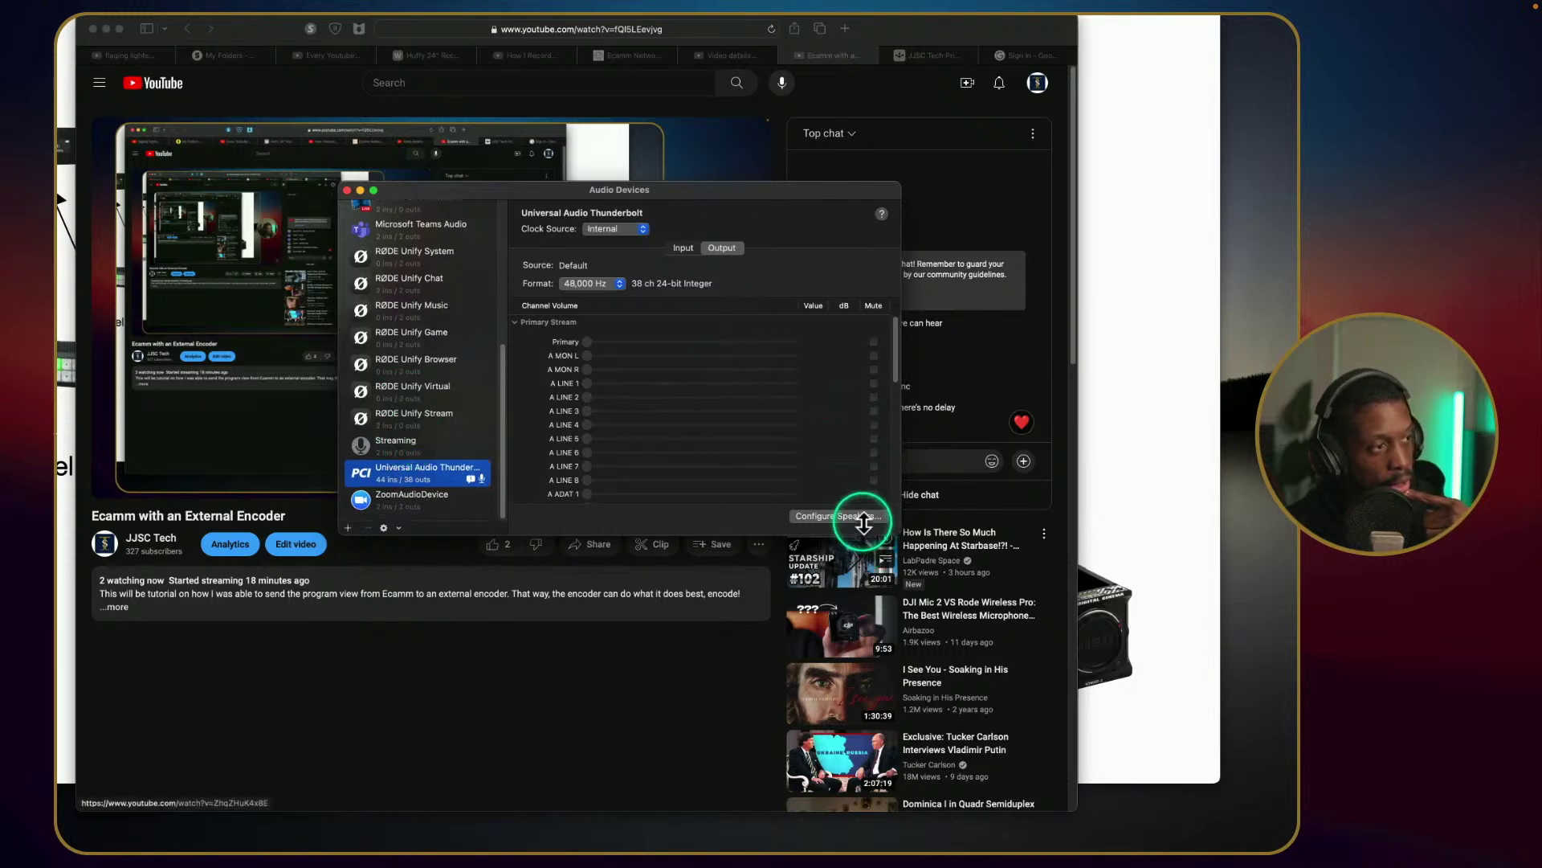
{"action": "left_click", "coordinate": [860, 516]}
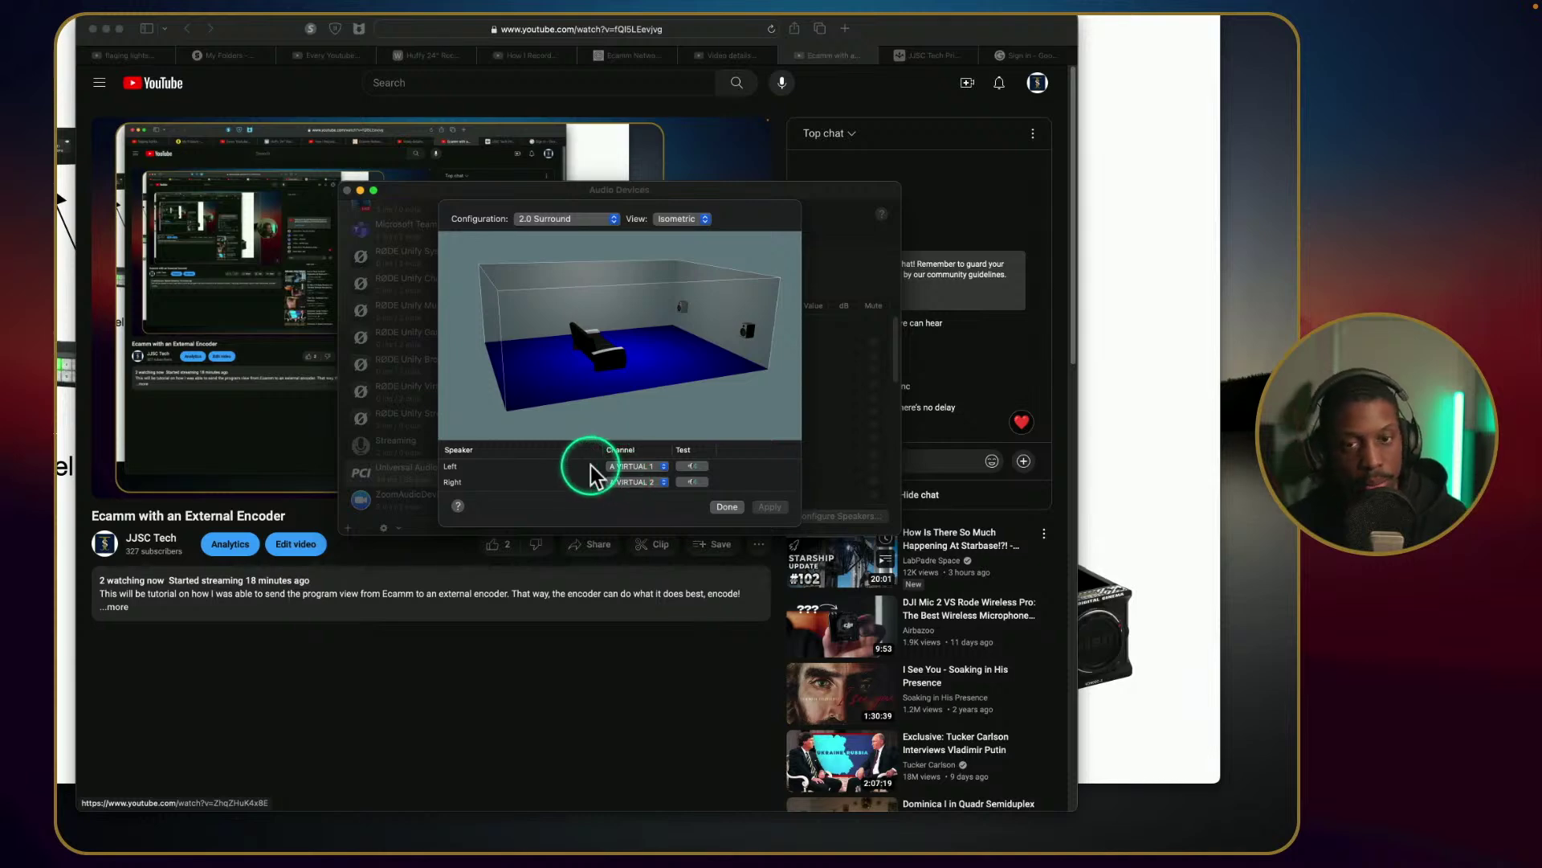
{"action": "key", "text": "alt+m"}
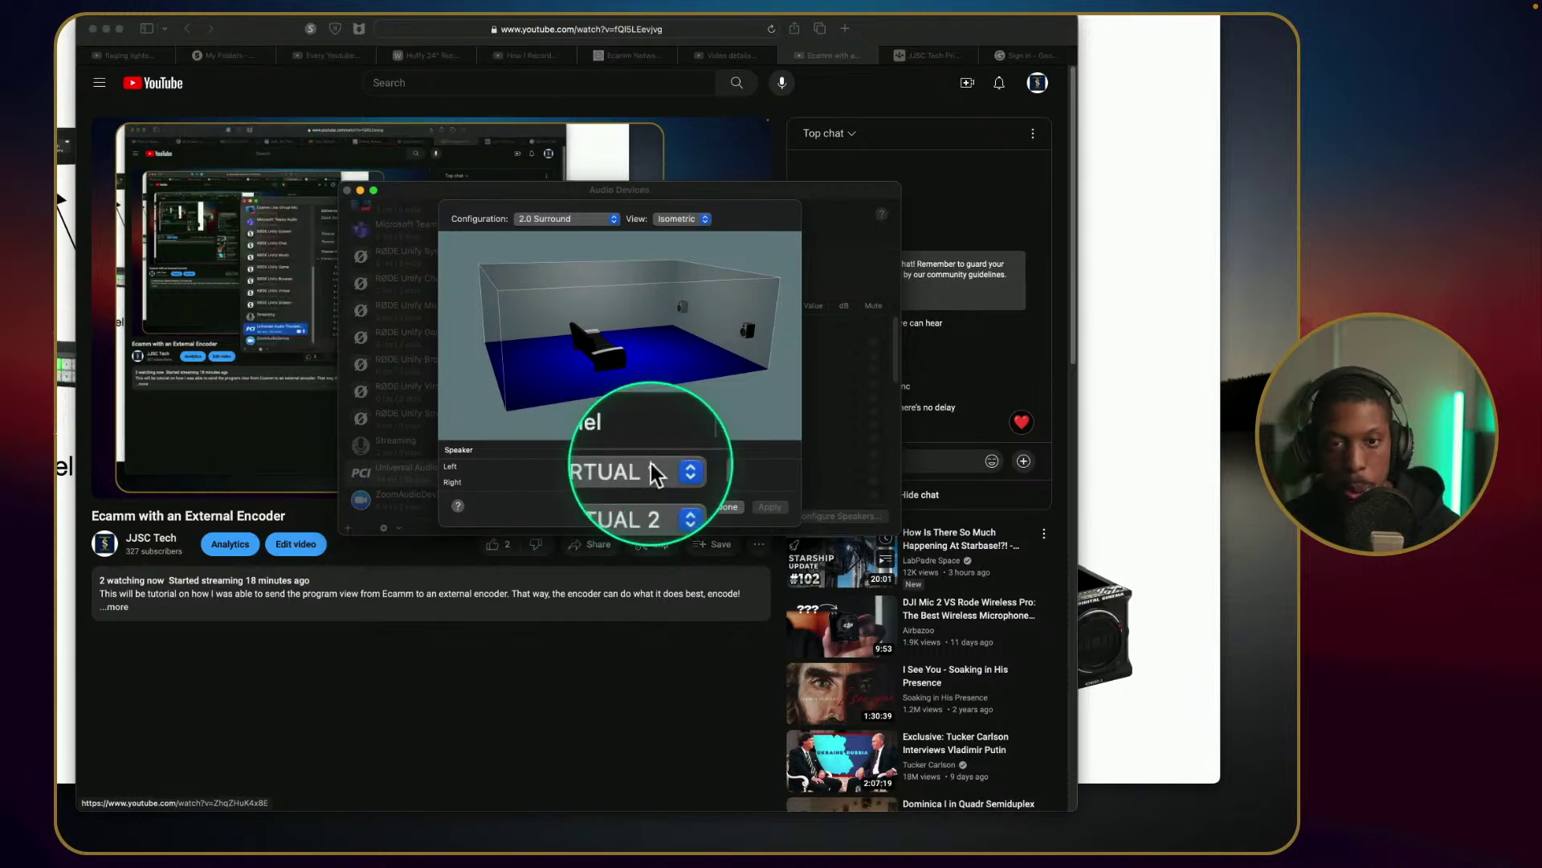
{"action": "left_click", "coordinate": [645, 467]}
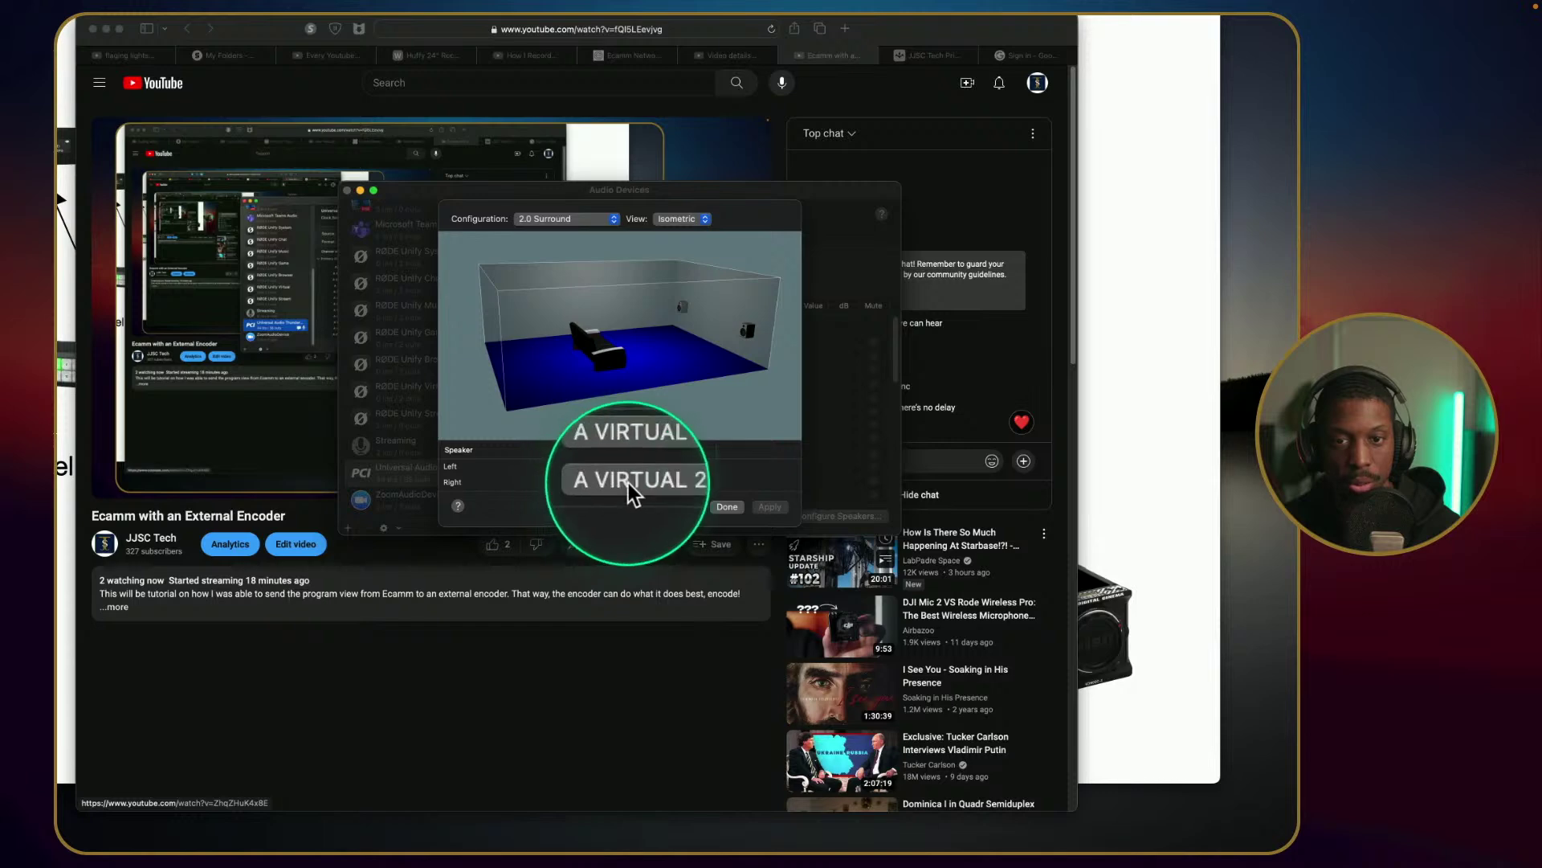
{"action": "left_click", "coordinate": [635, 482]}
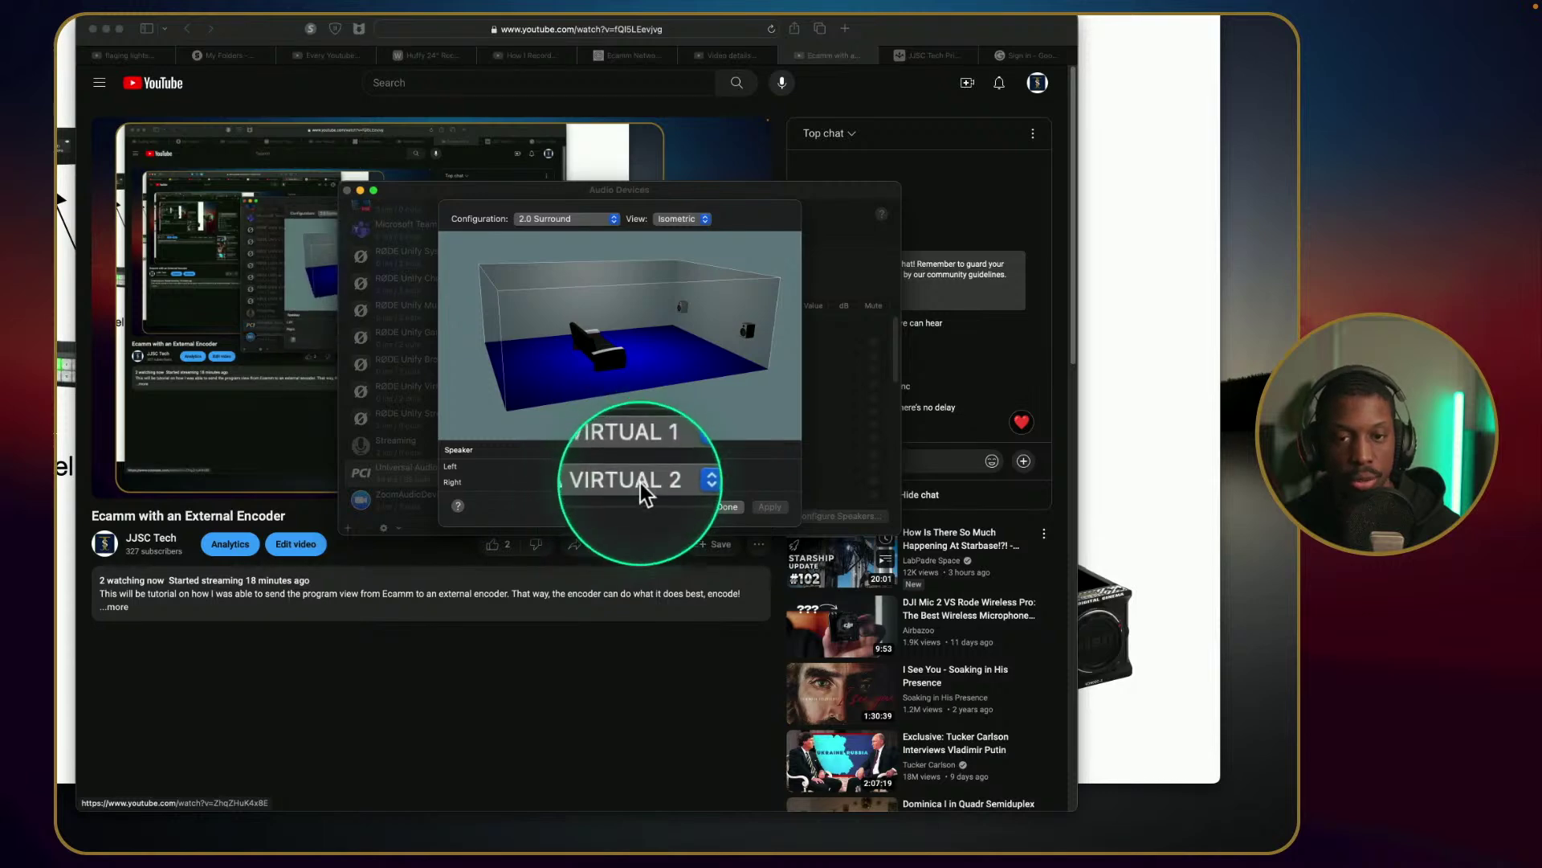
{"action": "key", "text": "alt+m"}
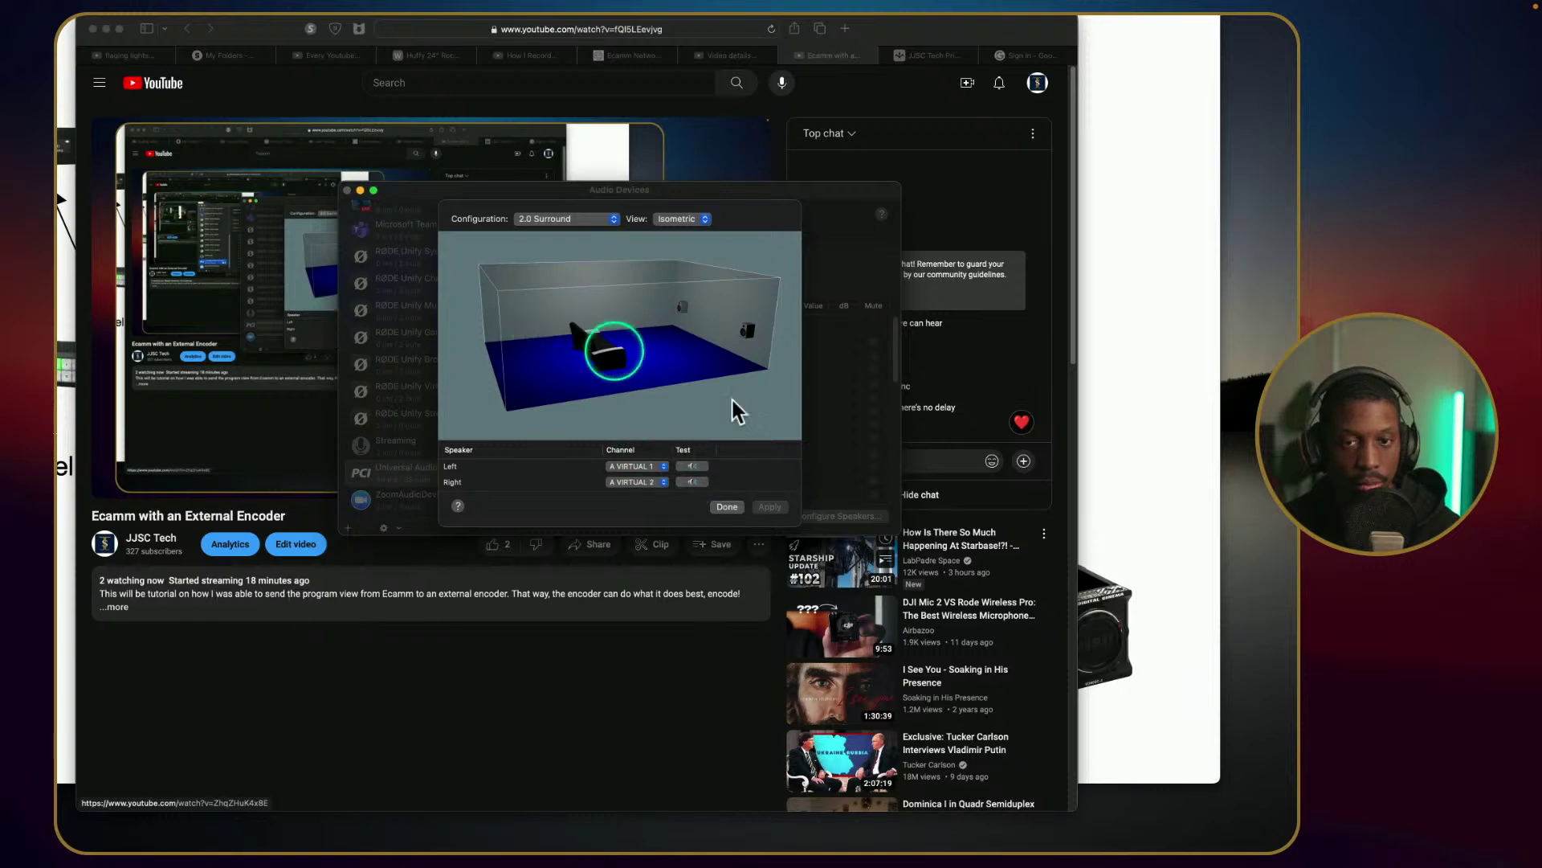
{"action": "left_click", "coordinate": [726, 506]}
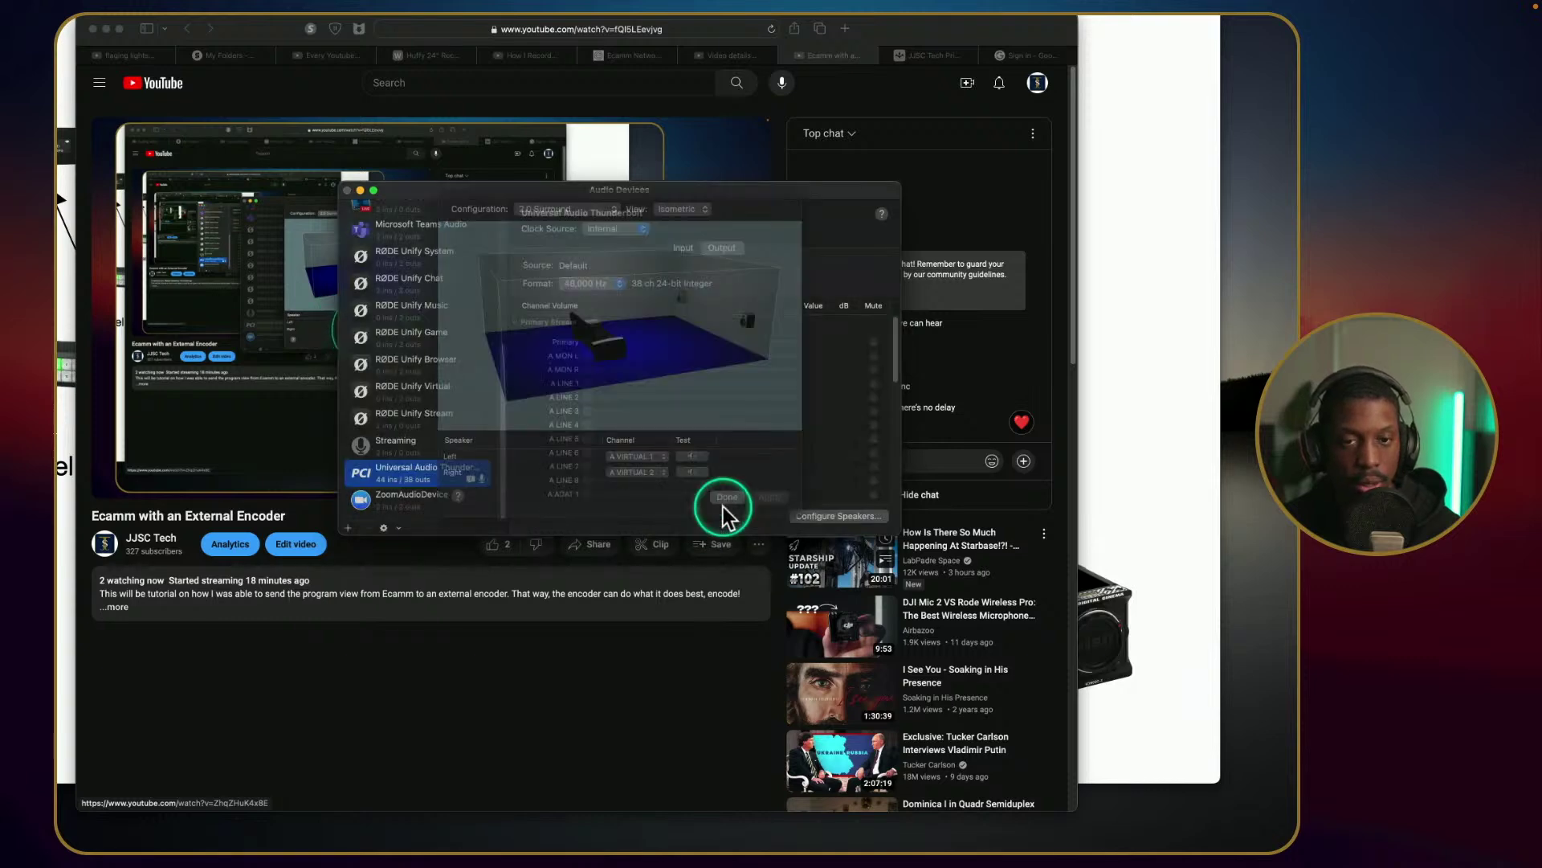
{"action": "left_click", "coordinate": [347, 191]}
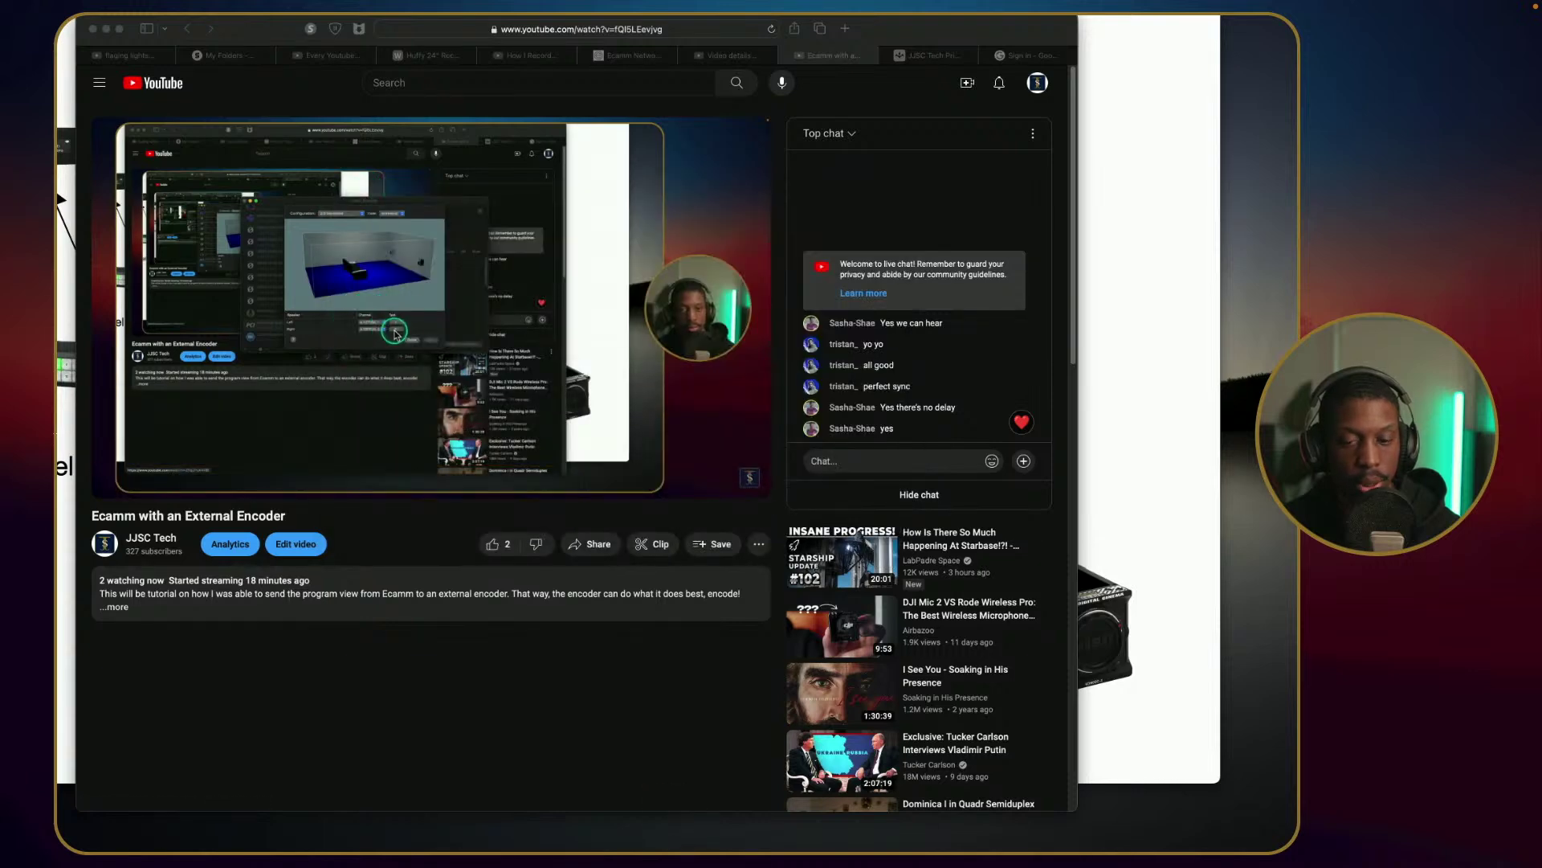
Switch to Console and examine the plug-in inserts and sends on the System, DAW and U87 Ai channels.
{"action": "mouse_move", "coordinate": [853, 844]}
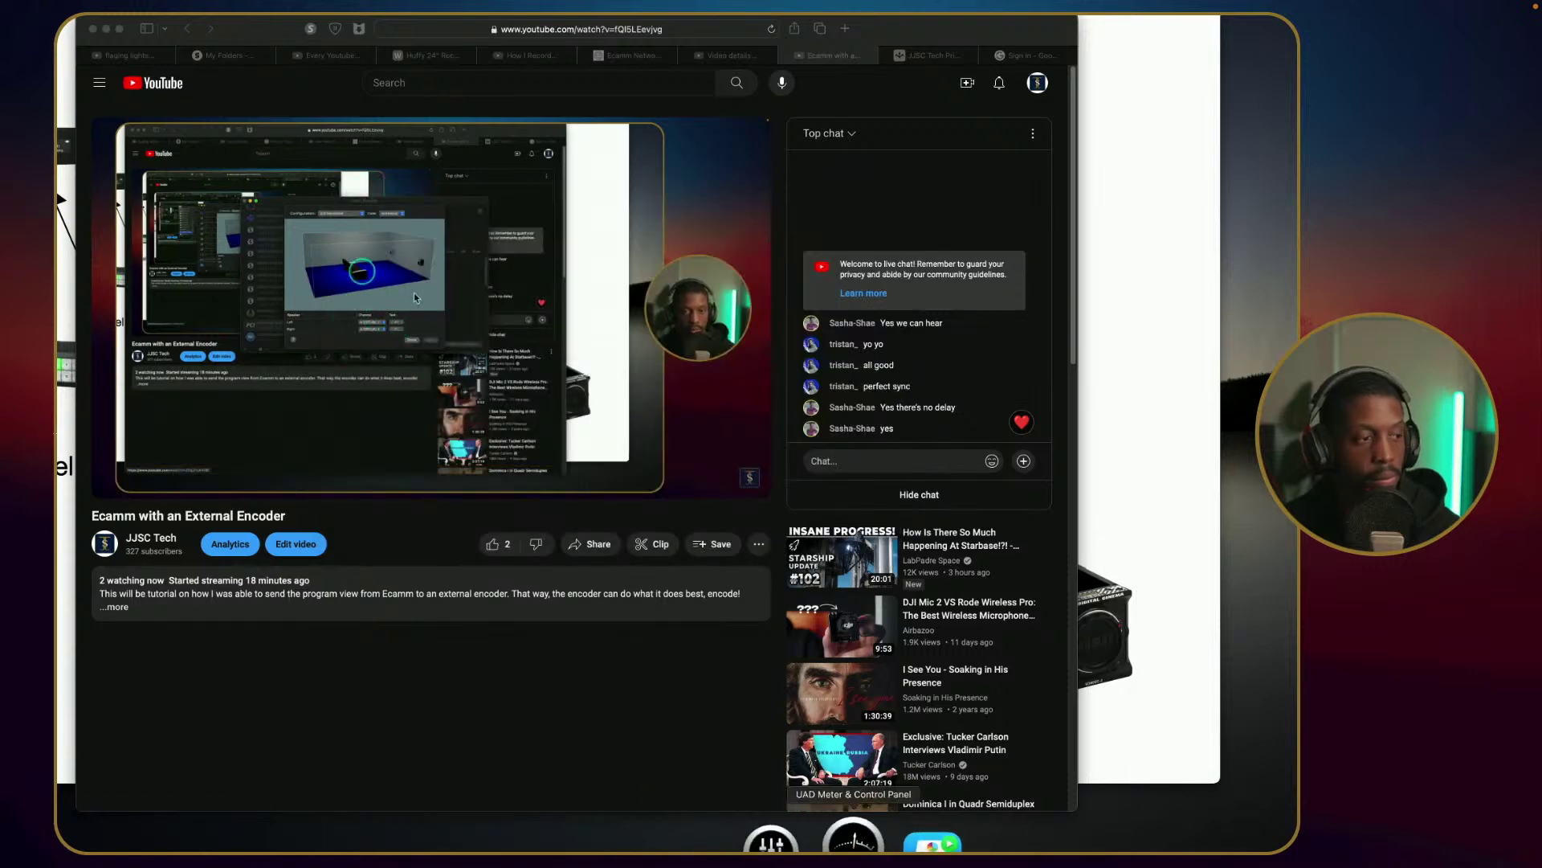
{"action": "left_click", "coordinate": [772, 843]}
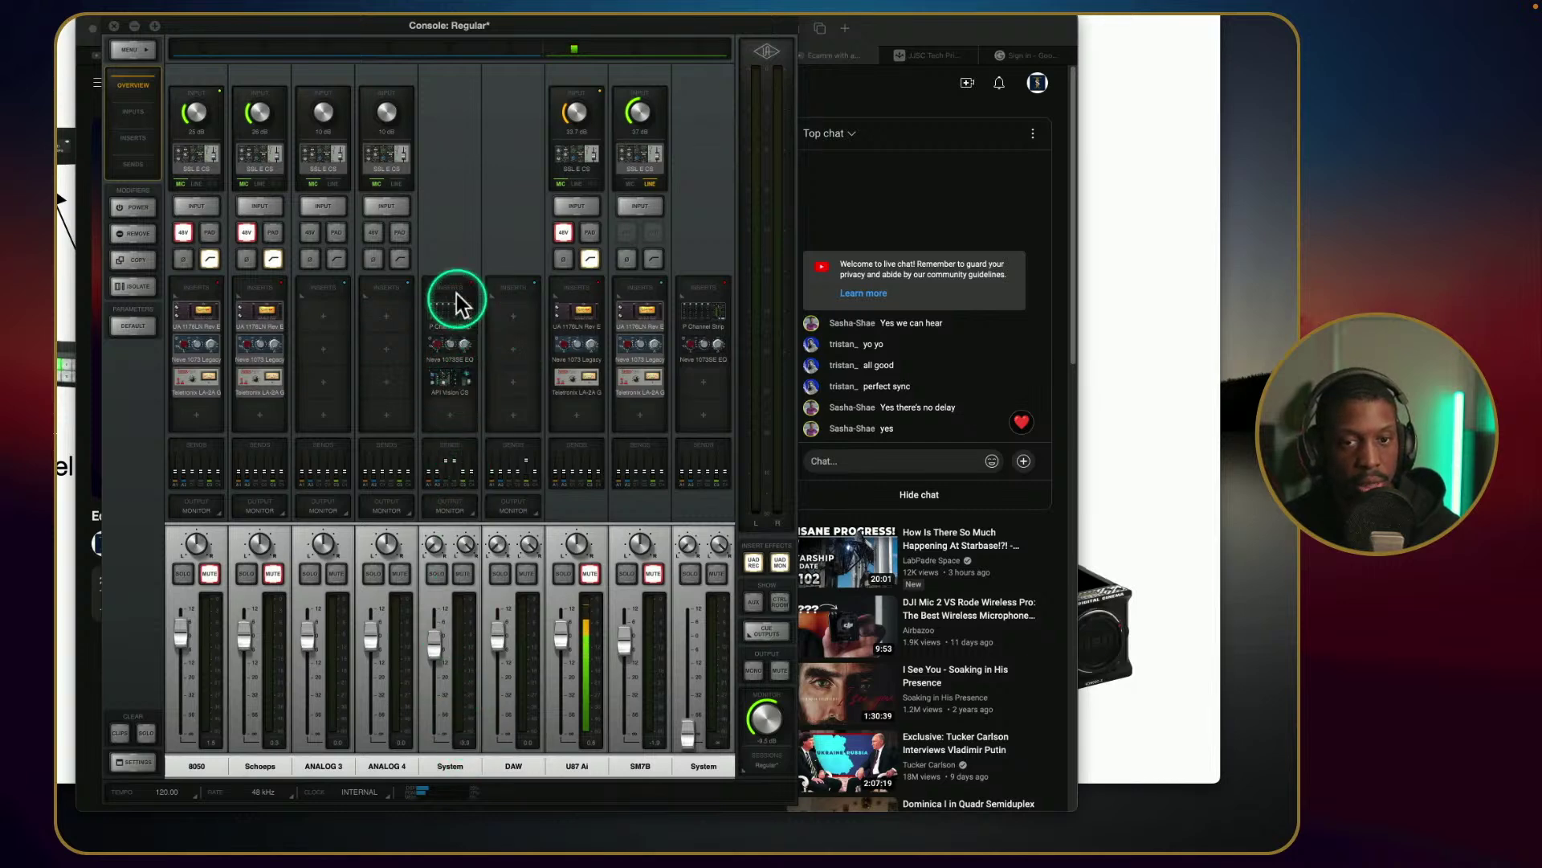
{"action": "left_click_drag", "start_coordinate": [456, 294], "coordinate": [453, 346]}
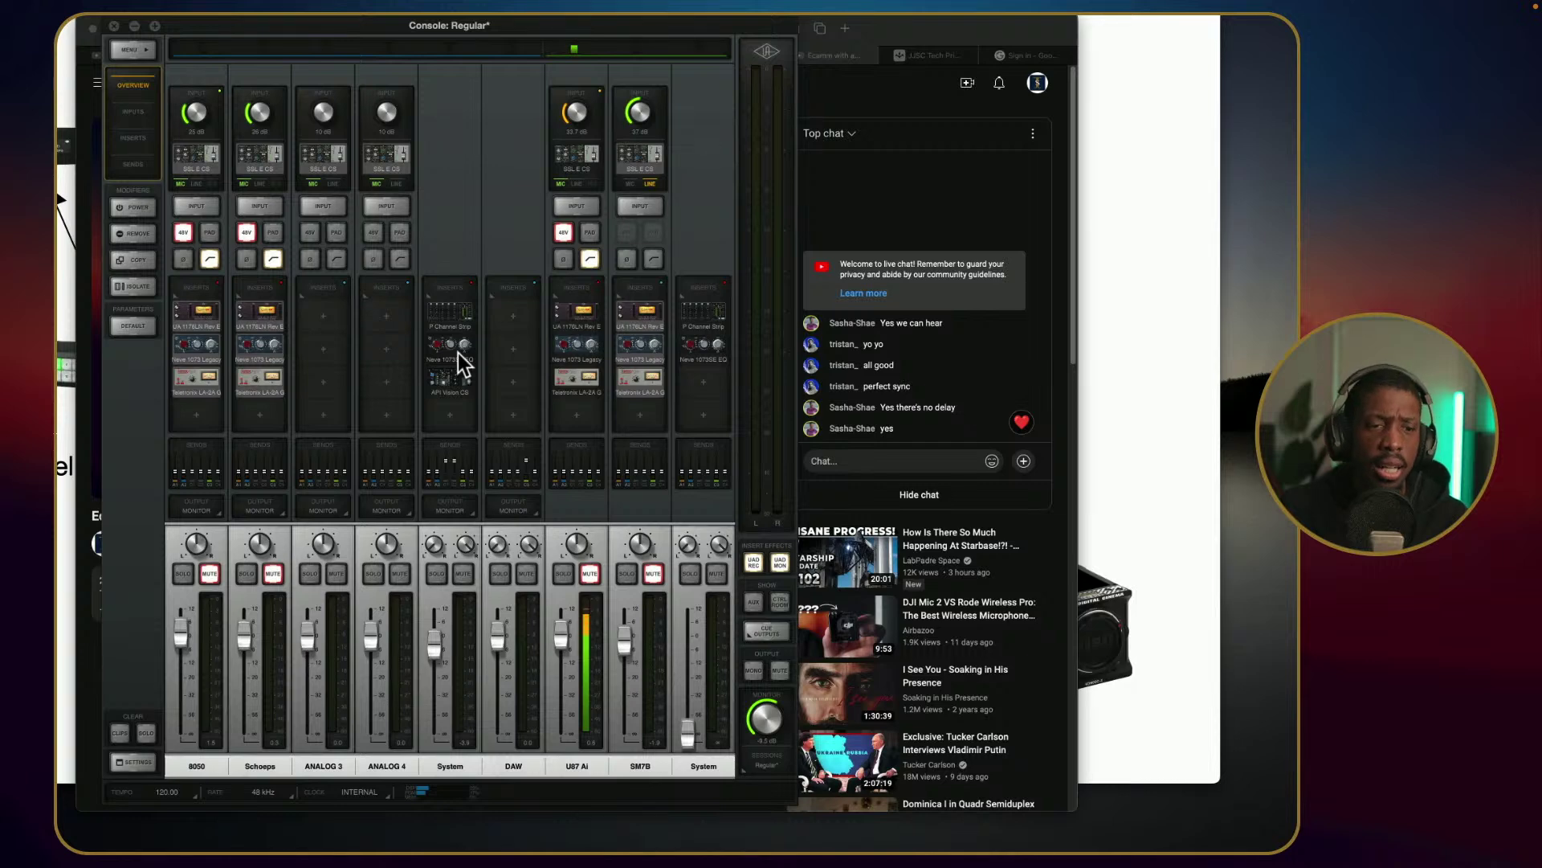
{"action": "left_click", "coordinate": [439, 342]}
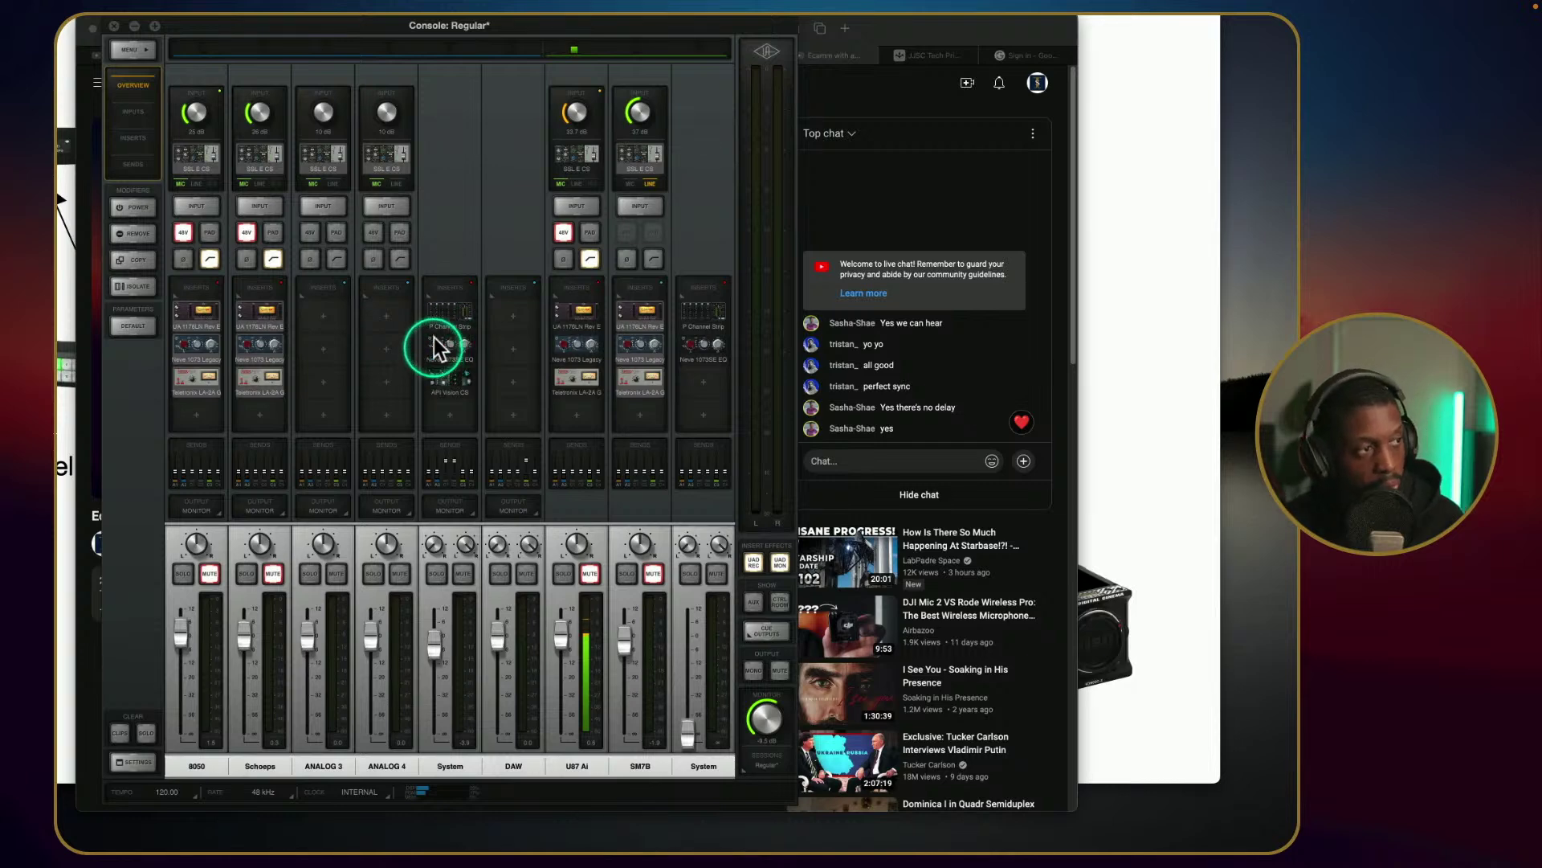
{"action": "left_click_drag", "start_coordinate": [440, 265], "coordinate": [540, 460]}
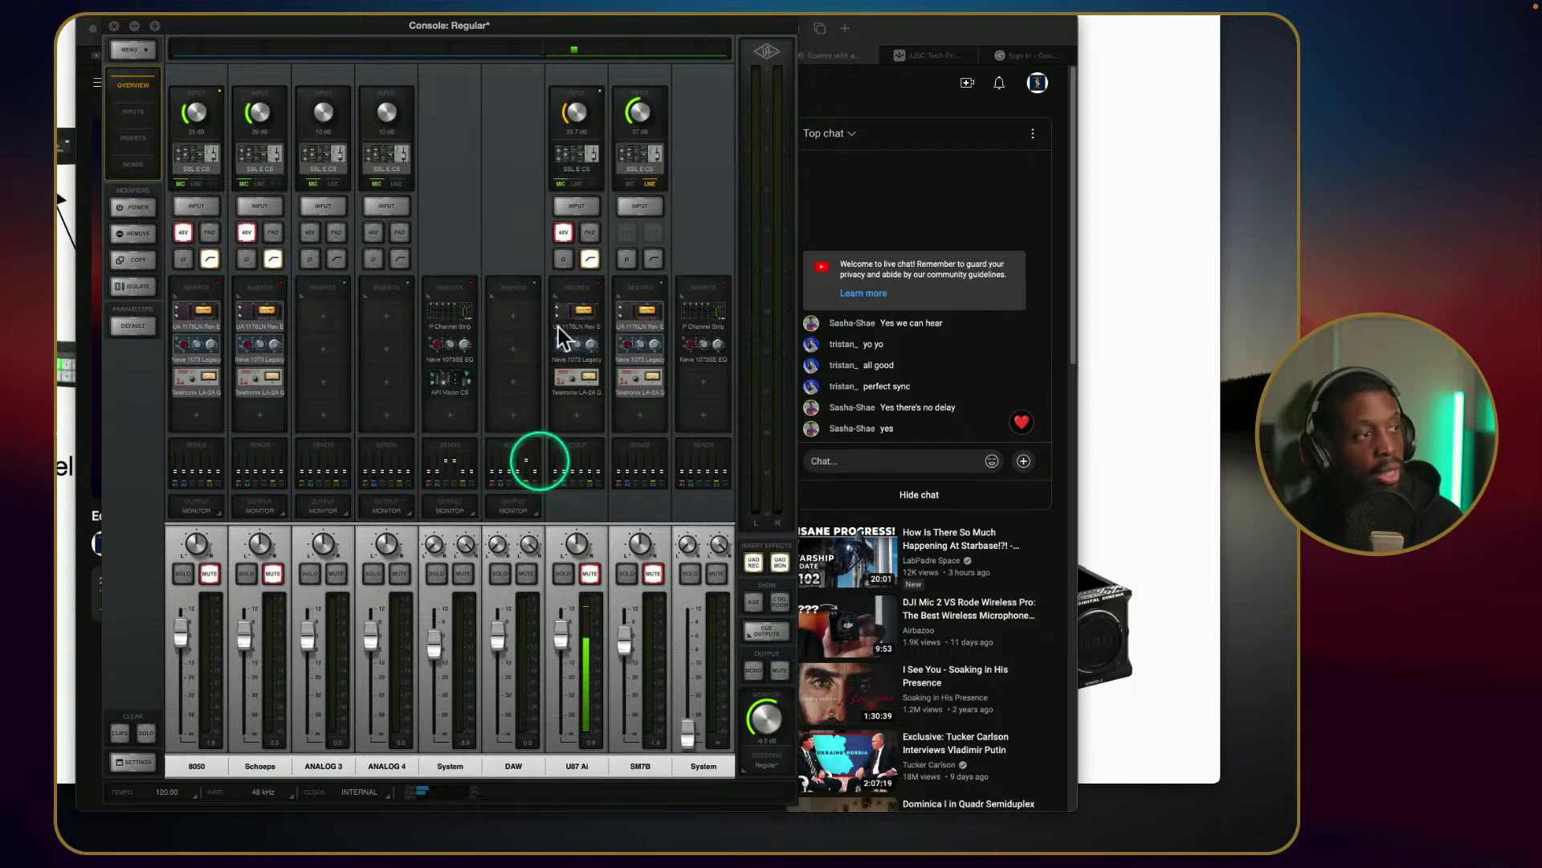
{"action": "left_click", "coordinate": [591, 248]}
{"action": "left_click", "coordinate": [843, 369]}
{"action": "left_click", "coordinate": [840, 356]}
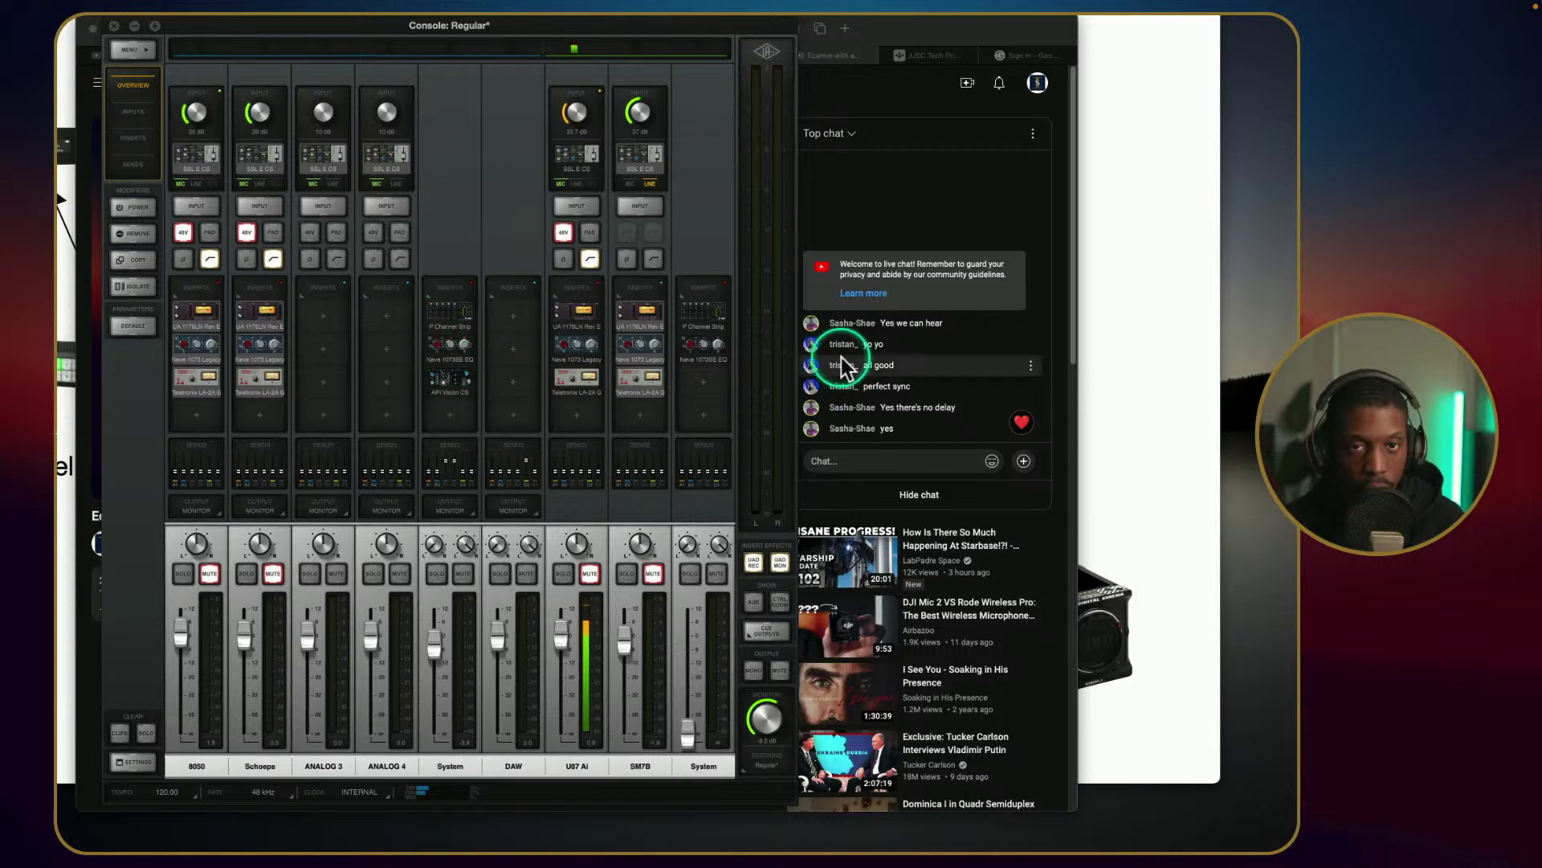
{"action": "left_click", "coordinate": [1004, 560]}
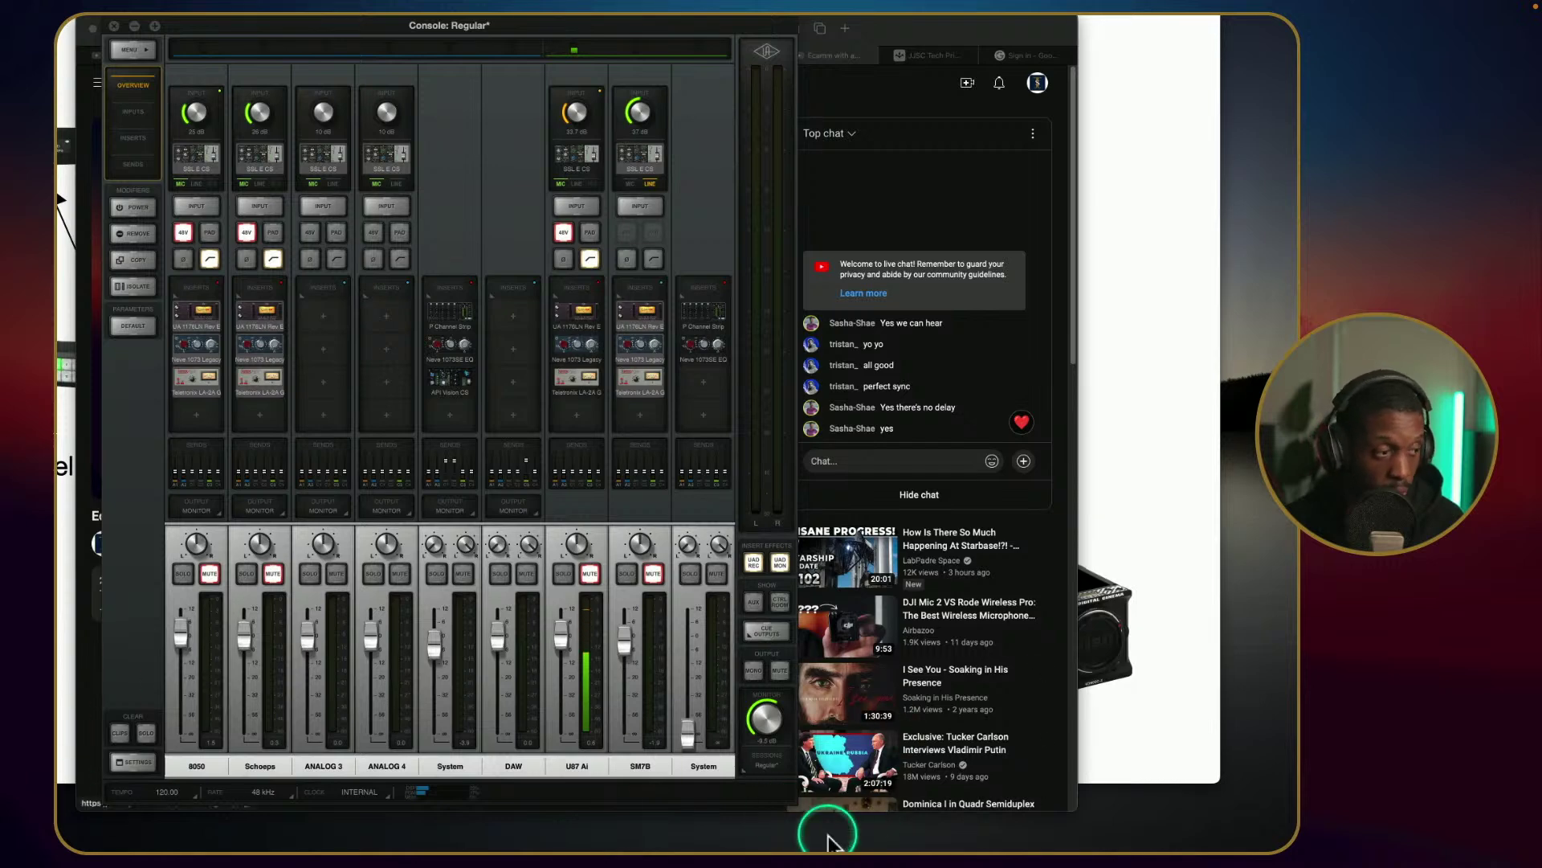
Switch to Loopback, move its window fully into view and examine the Streaming device's source-to-output channel routing.
{"action": "mouse_move", "coordinate": [772, 850]}
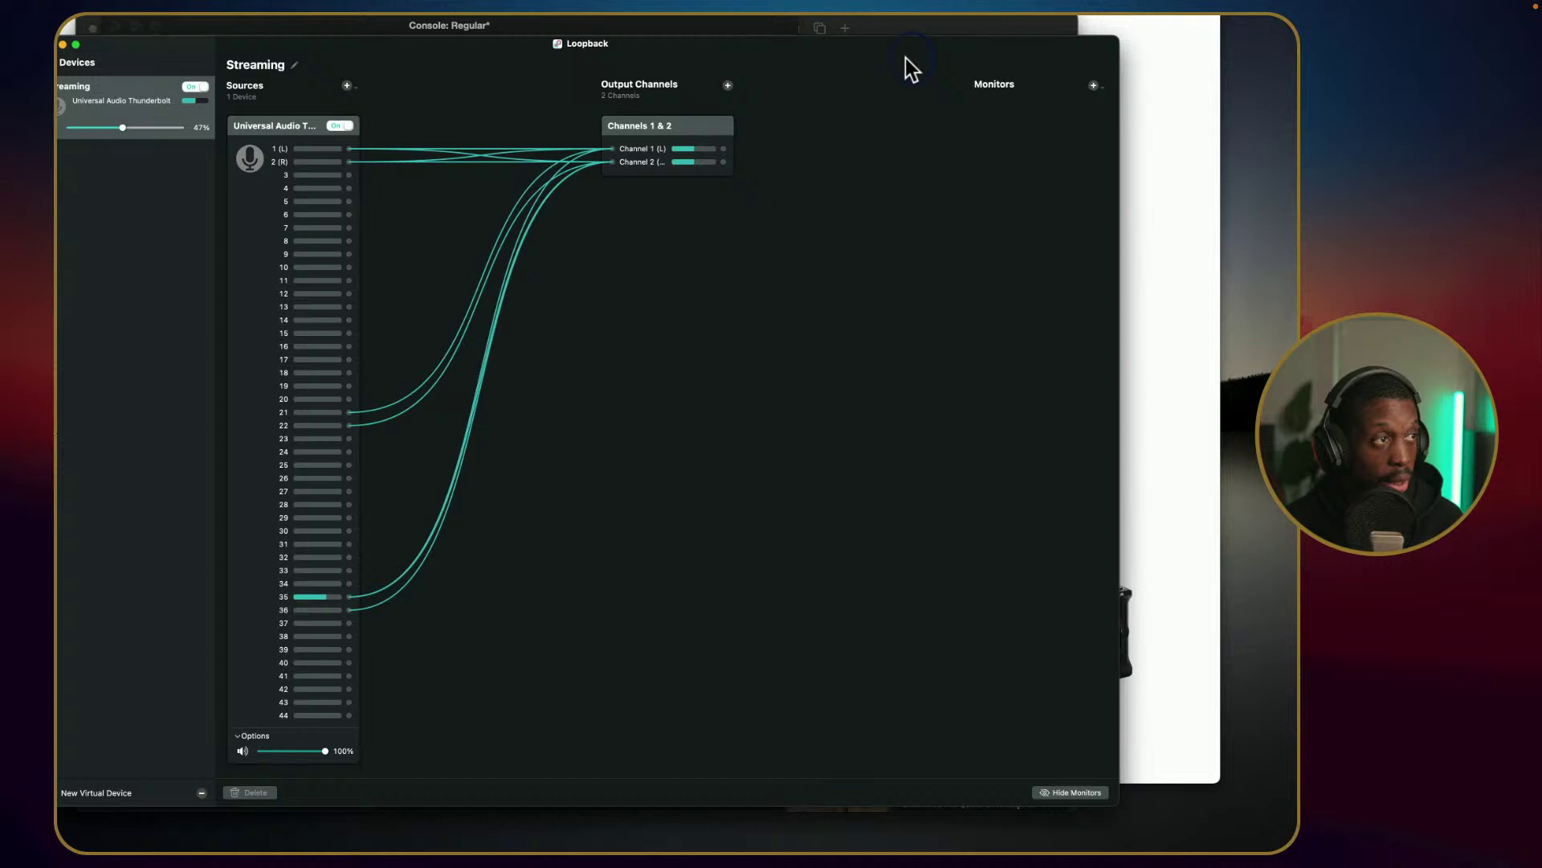
{"action": "left_click_drag", "start_coordinate": [912, 68], "coordinate": [971, 49]}
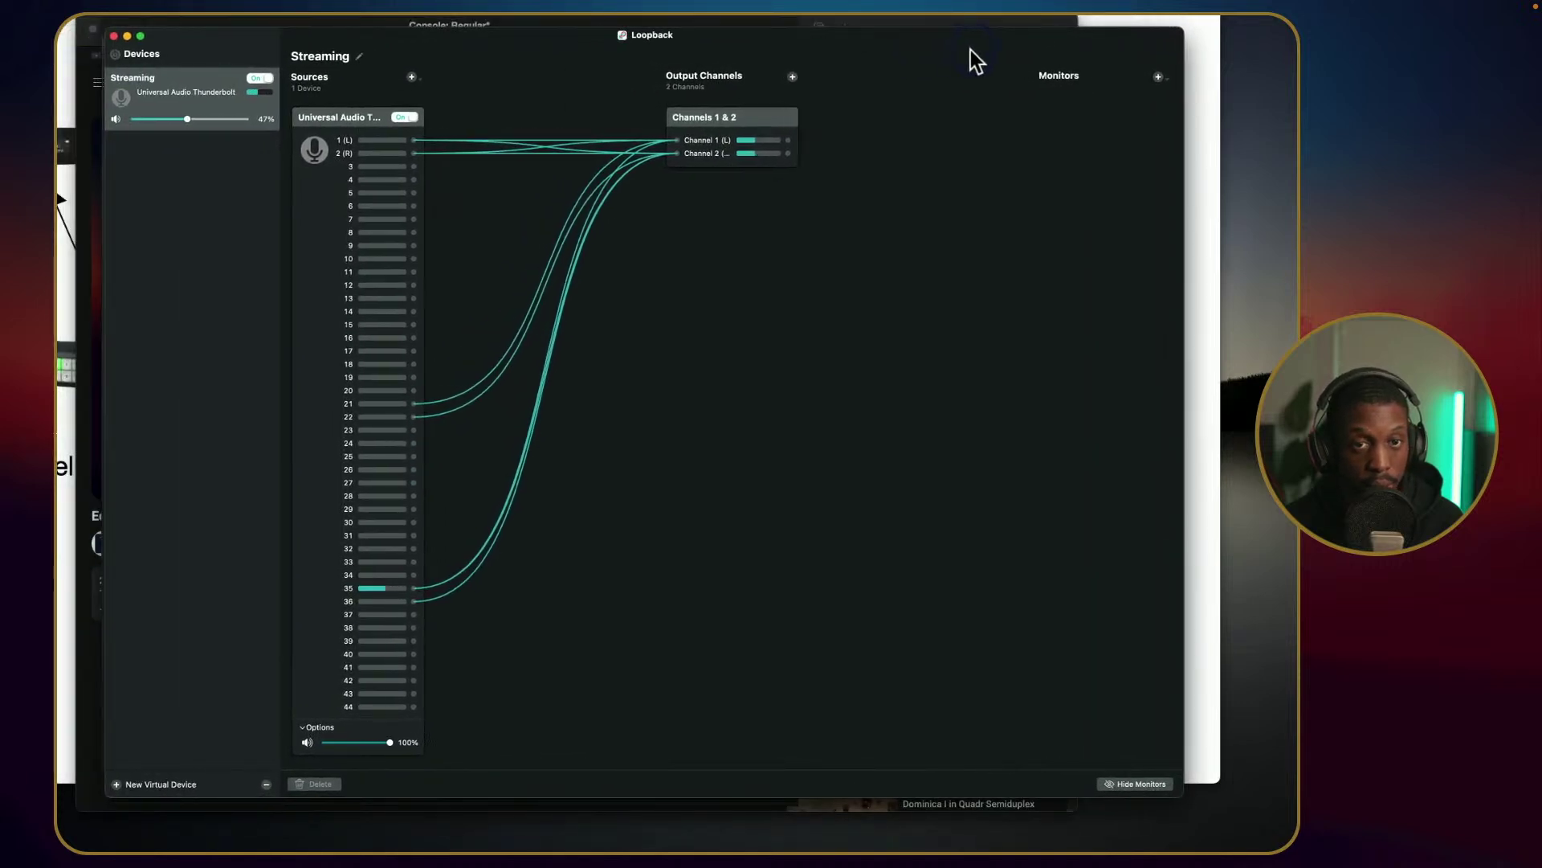
{"action": "left_click", "coordinate": [595, 287]}
{"action": "left_click_drag", "start_coordinate": [523, 249], "coordinate": [482, 405]}
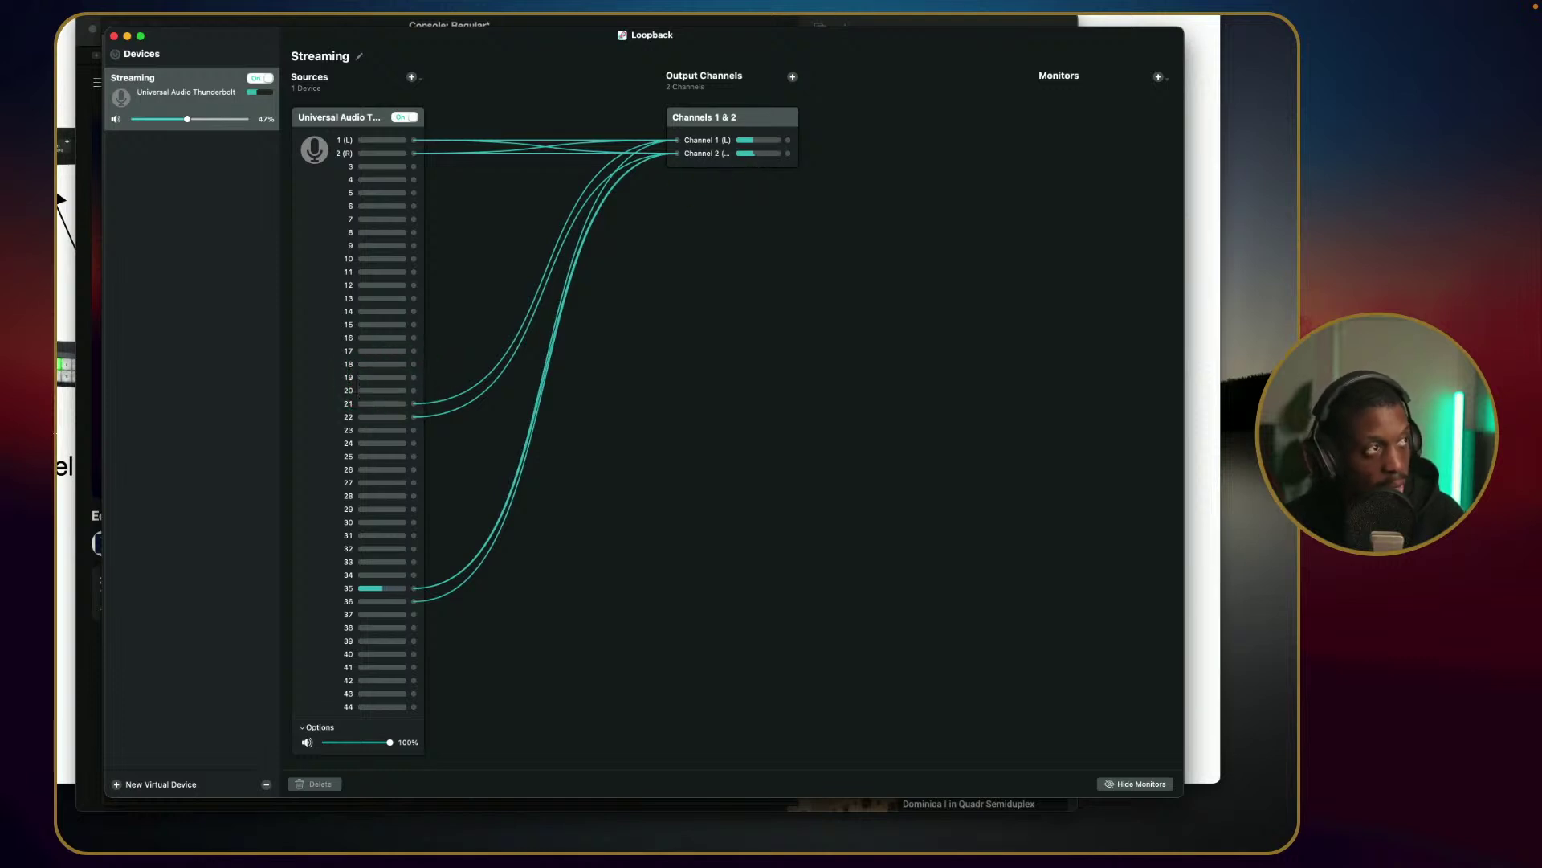
{"action": "left_click", "coordinate": [936, 22]}
{"action": "left_click", "coordinate": [1163, 135]}
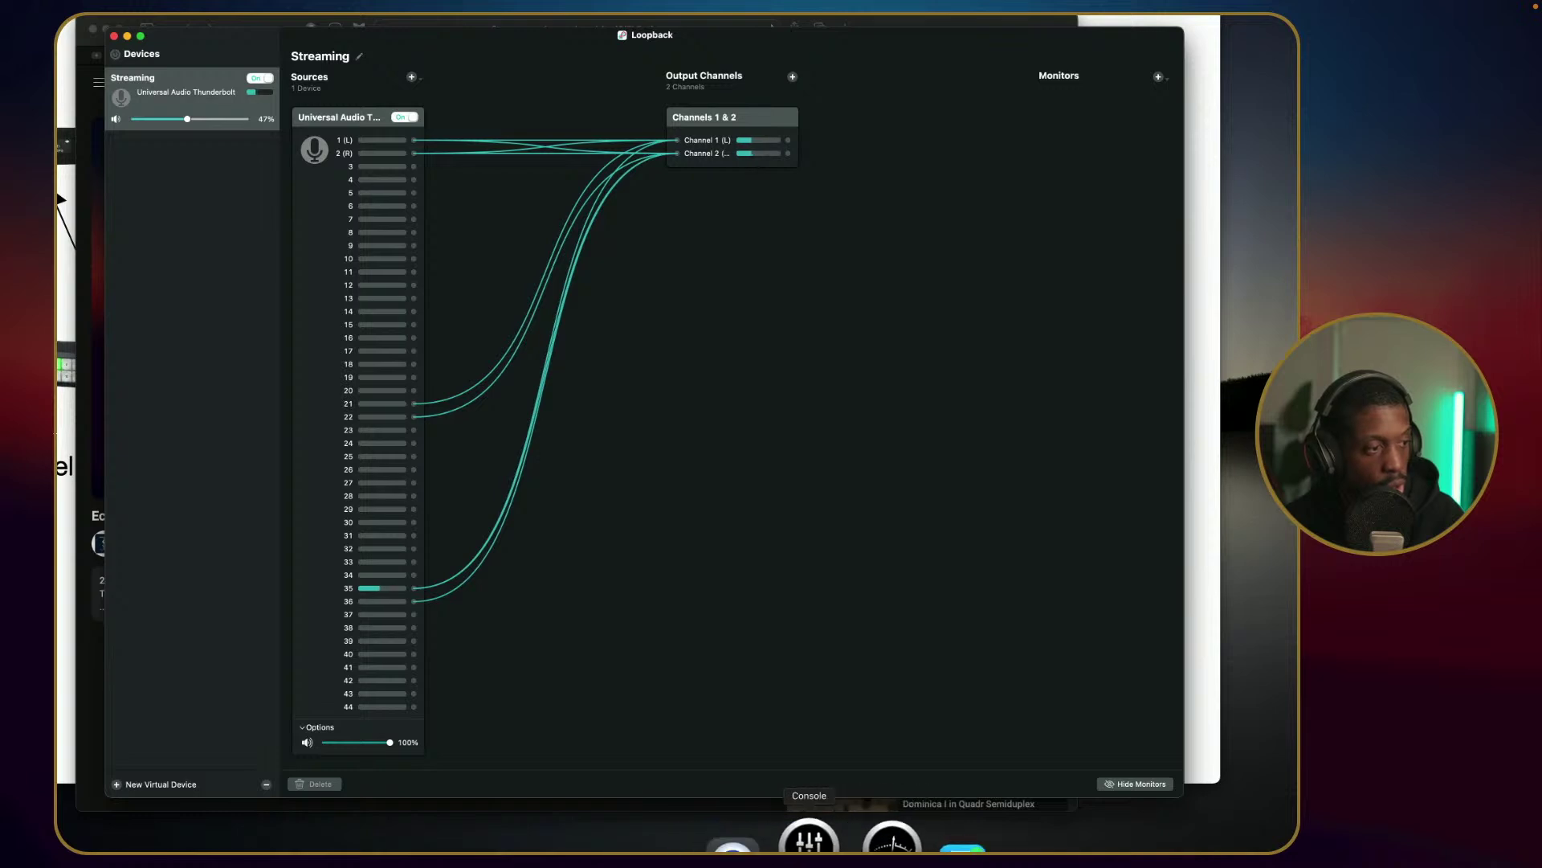
Look at the Console mixer channels again and return to the Streaming device's routing in Loopback.
{"action": "left_click", "coordinate": [772, 842]}
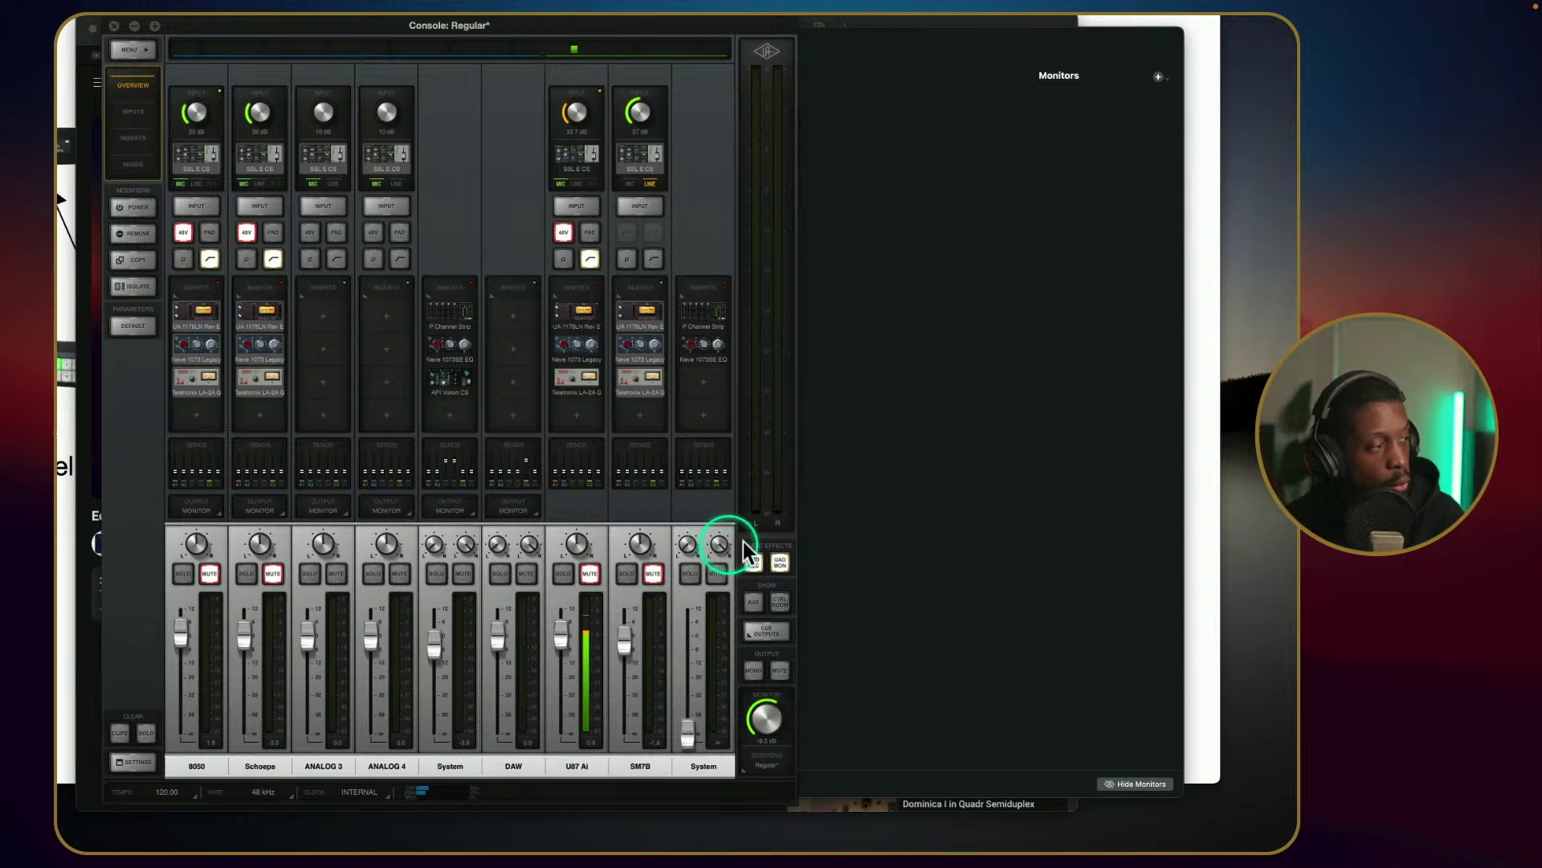
{"action": "key", "text": "ctrl+Up"}
{"action": "left_click", "coordinate": [1061, 556]}
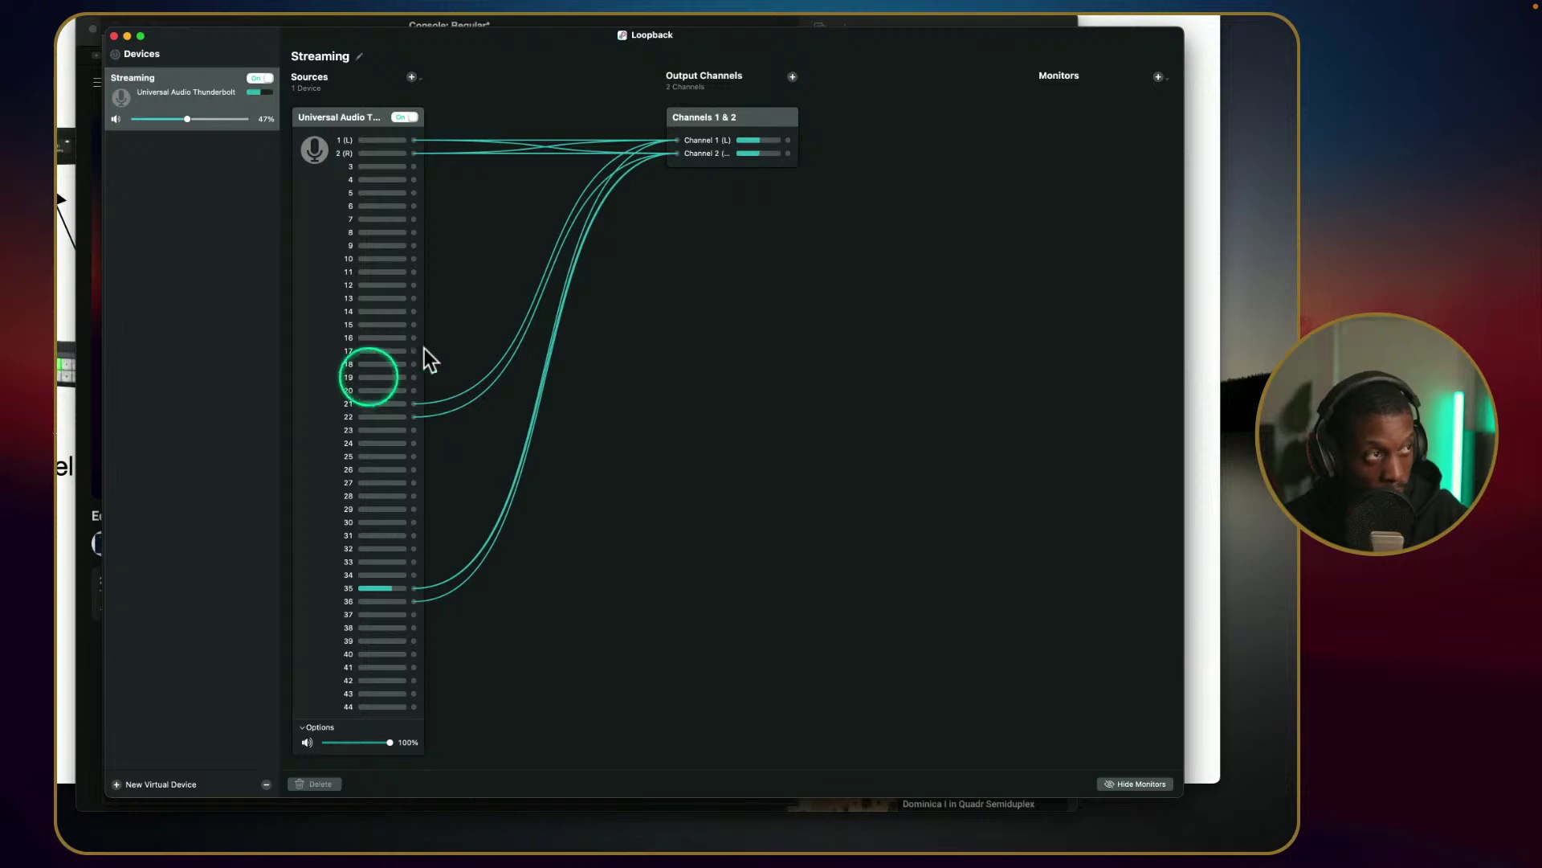
Close the Loopback window, shift the Console window slightly and close it as well.
{"action": "left_click", "coordinate": [126, 37]}
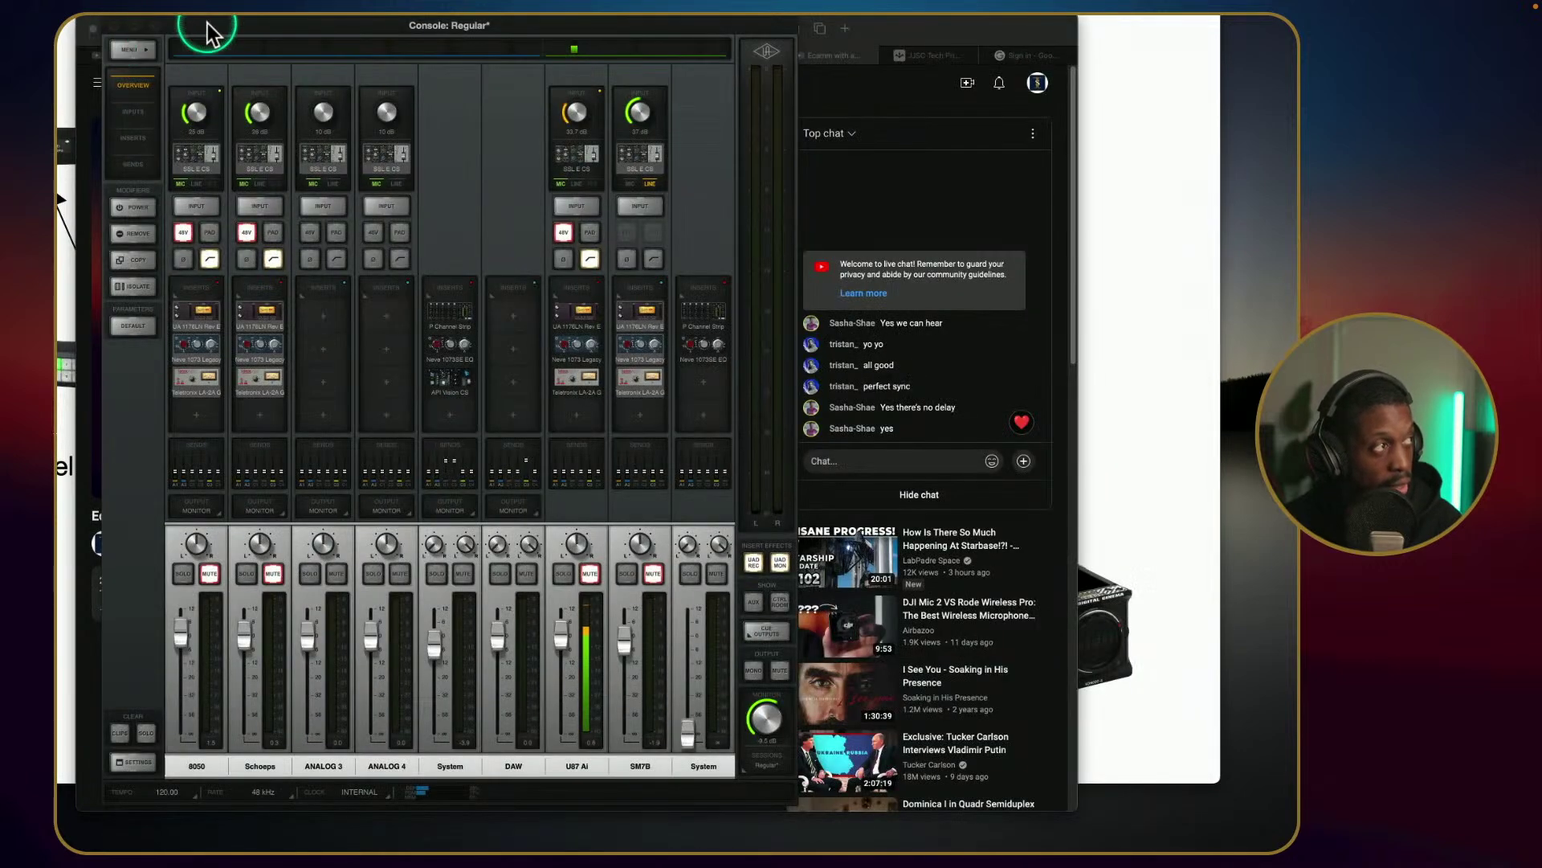
{"action": "left_click_drag", "start_coordinate": [240, 24], "coordinate": [265, 29]}
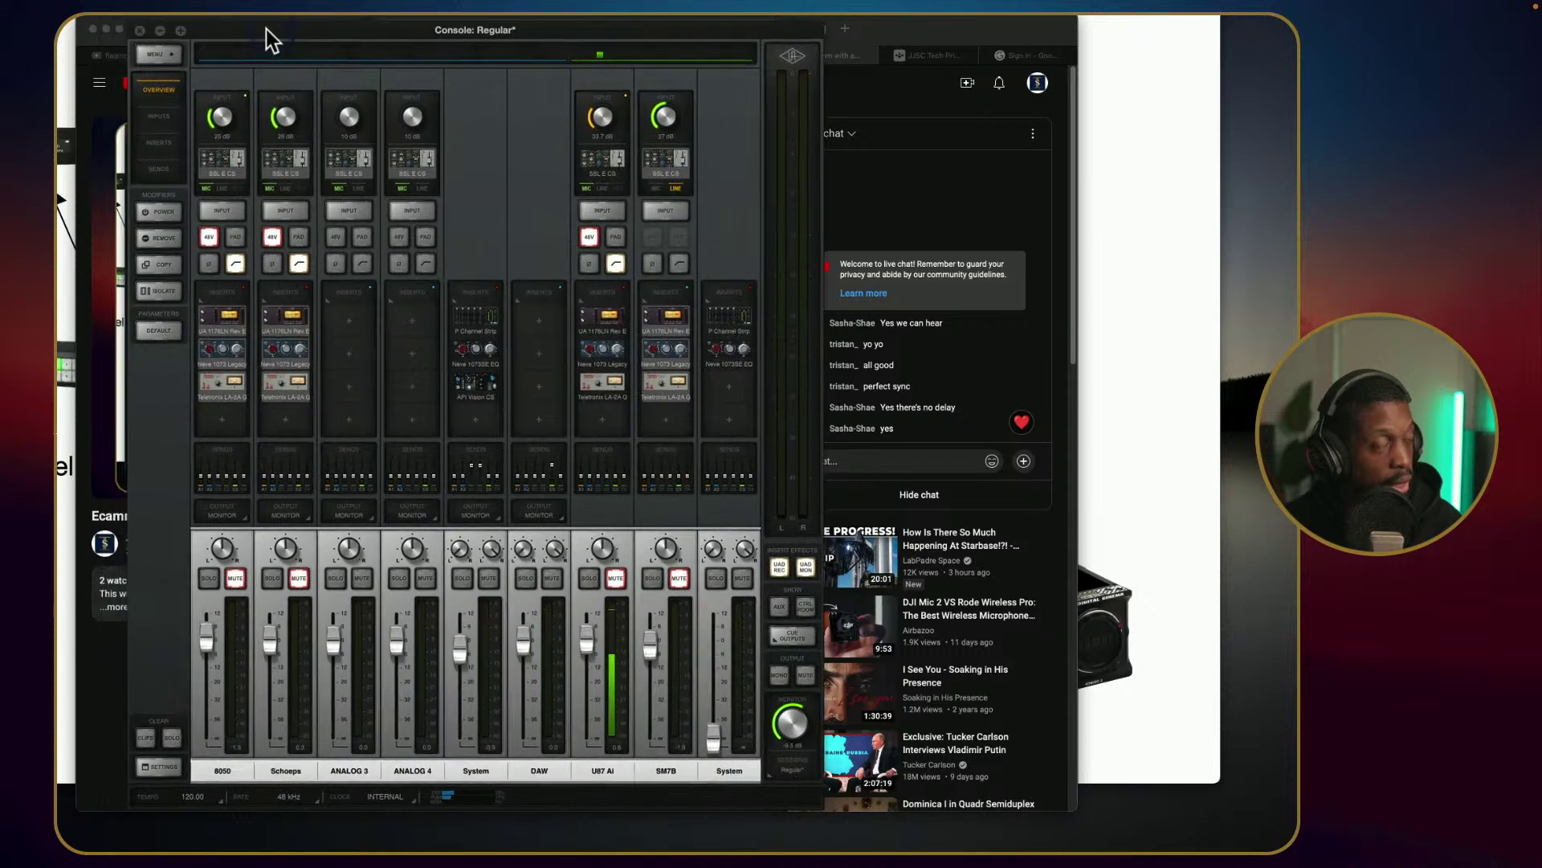
{"action": "left_click", "coordinate": [143, 30]}
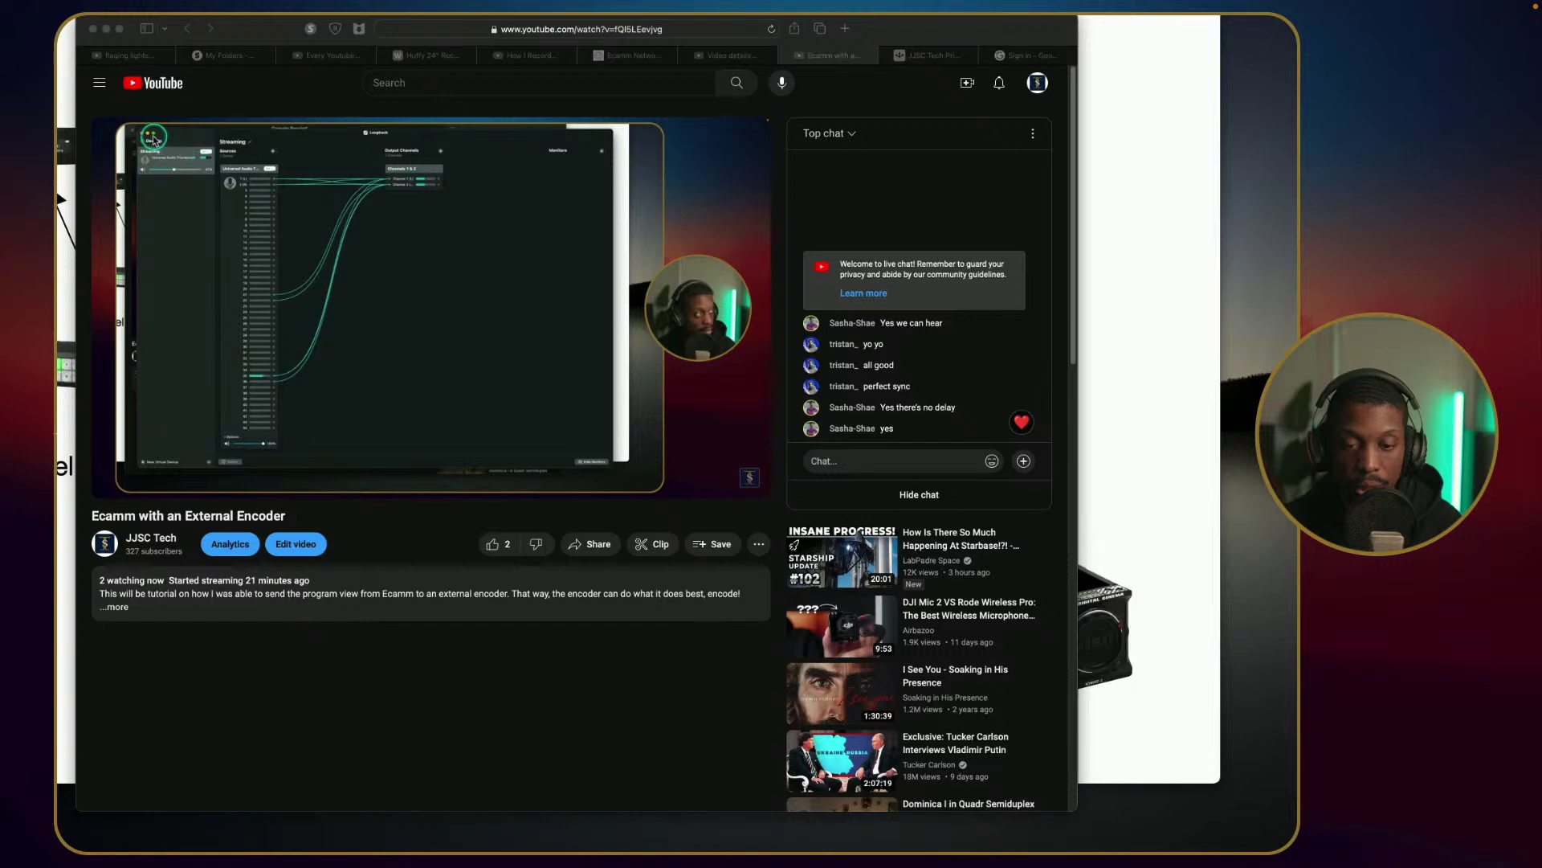
Switch to ATEM Software Control, minimise the browser, and reposition and enlarge the audio mixer window to fill the screen.
{"action": "mouse_move", "coordinate": [780, 844]}
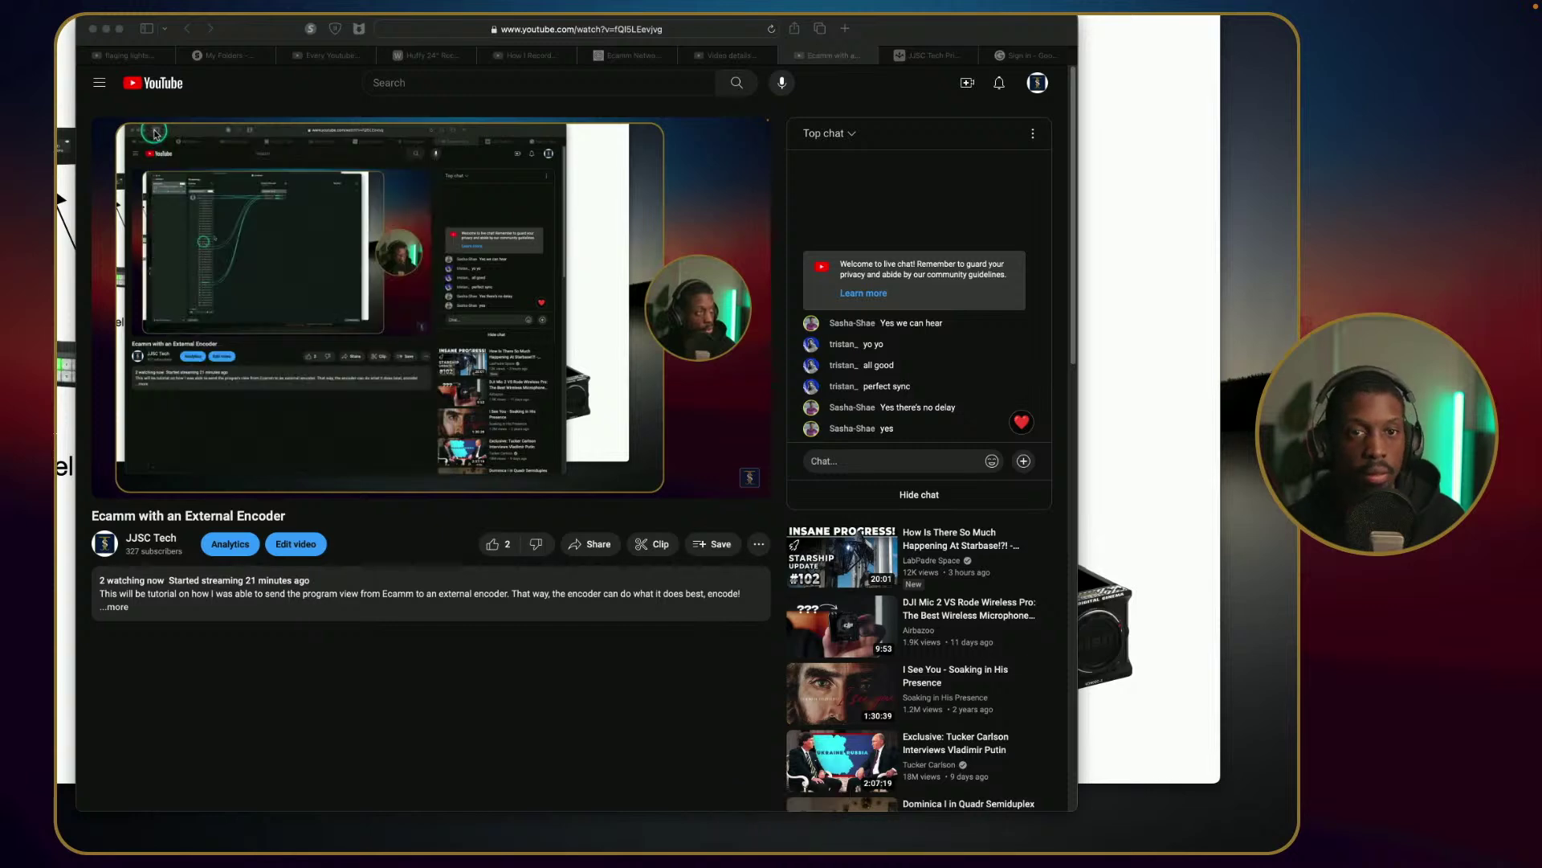
{"action": "left_click_drag", "start_coordinate": [739, 36], "coordinate": [463, 72]}
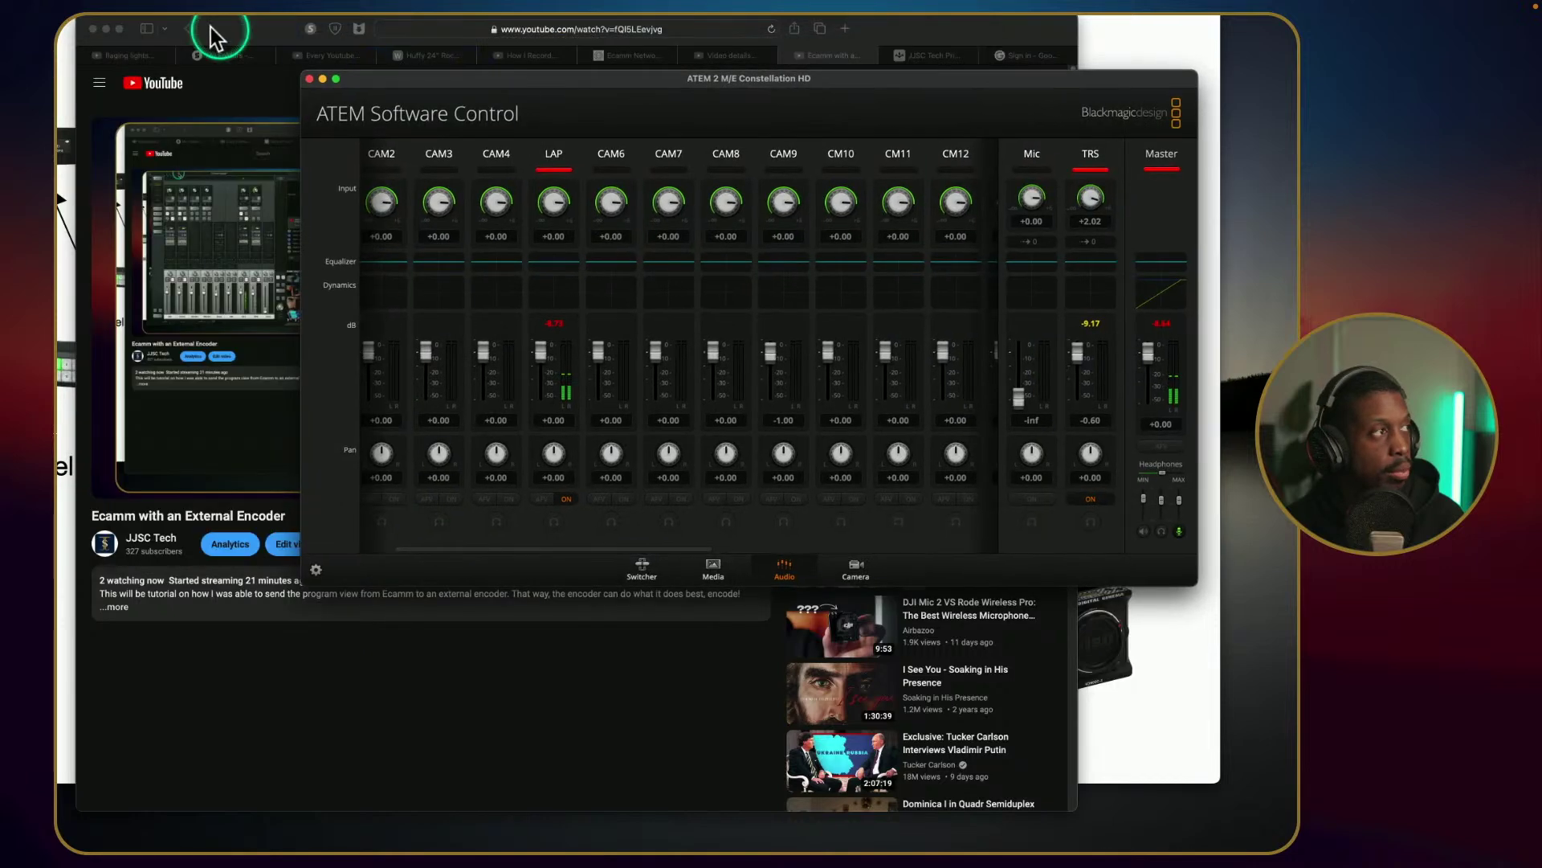
{"action": "left_click", "coordinate": [106, 29]}
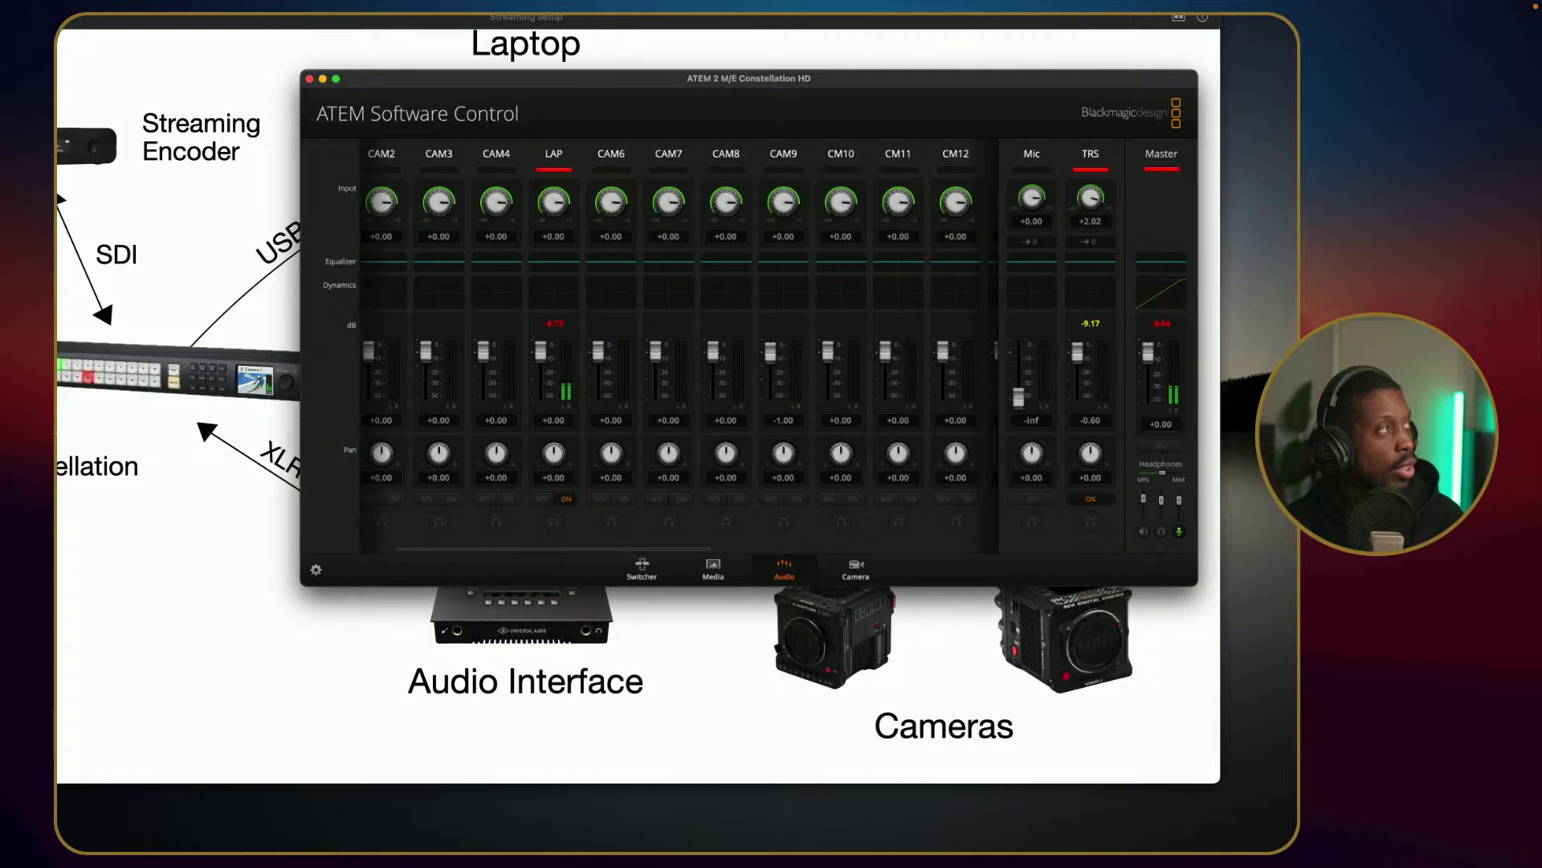
{"action": "left_click_drag", "start_coordinate": [406, 72], "coordinate": [34, 14]}
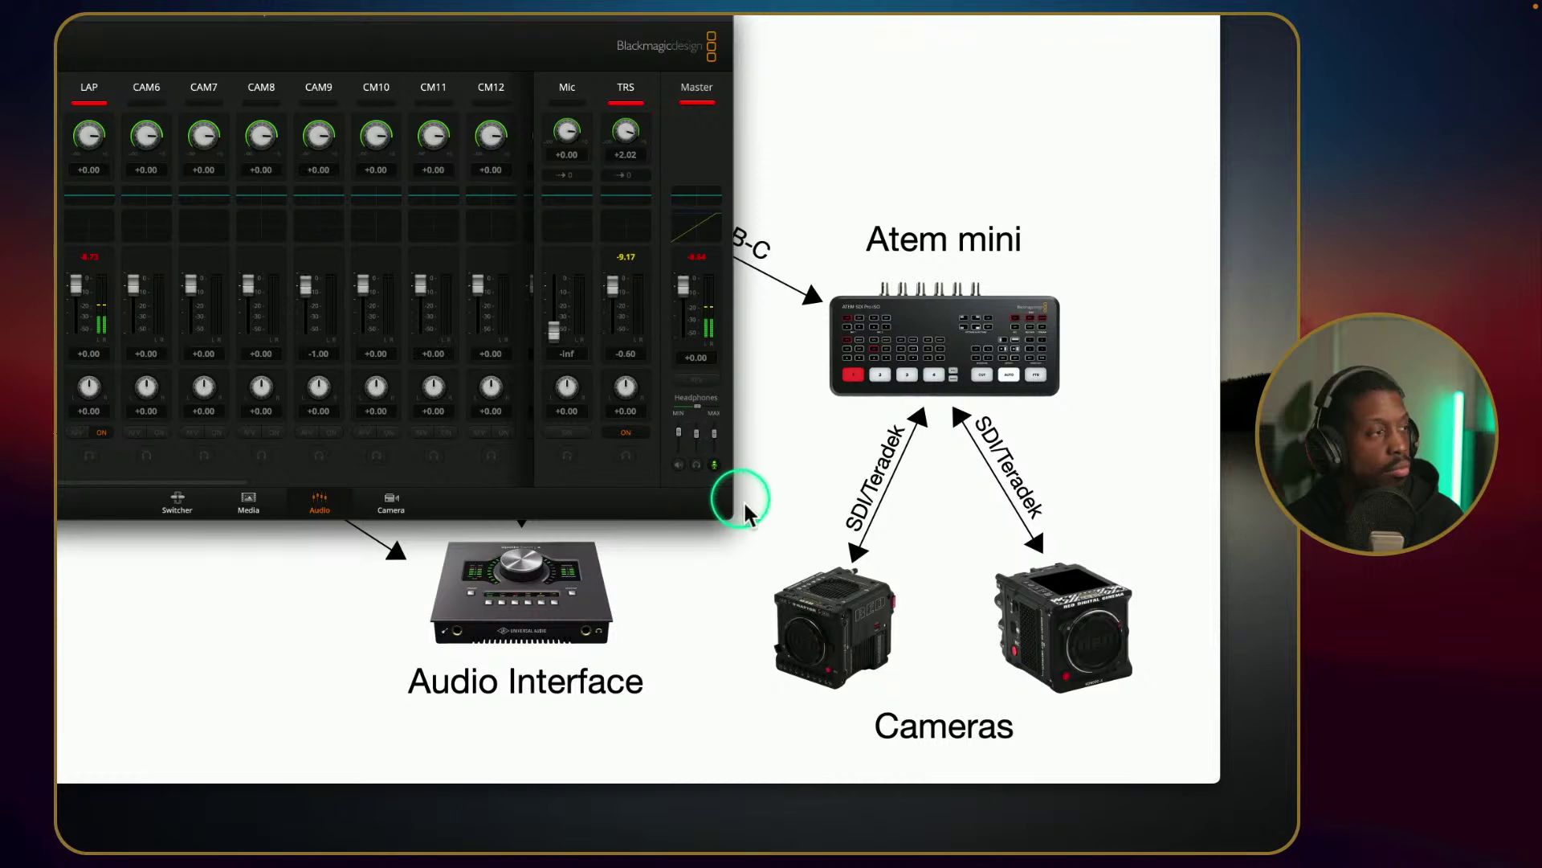
{"action": "left_click_drag", "start_coordinate": [729, 514], "coordinate": [1304, 825]}
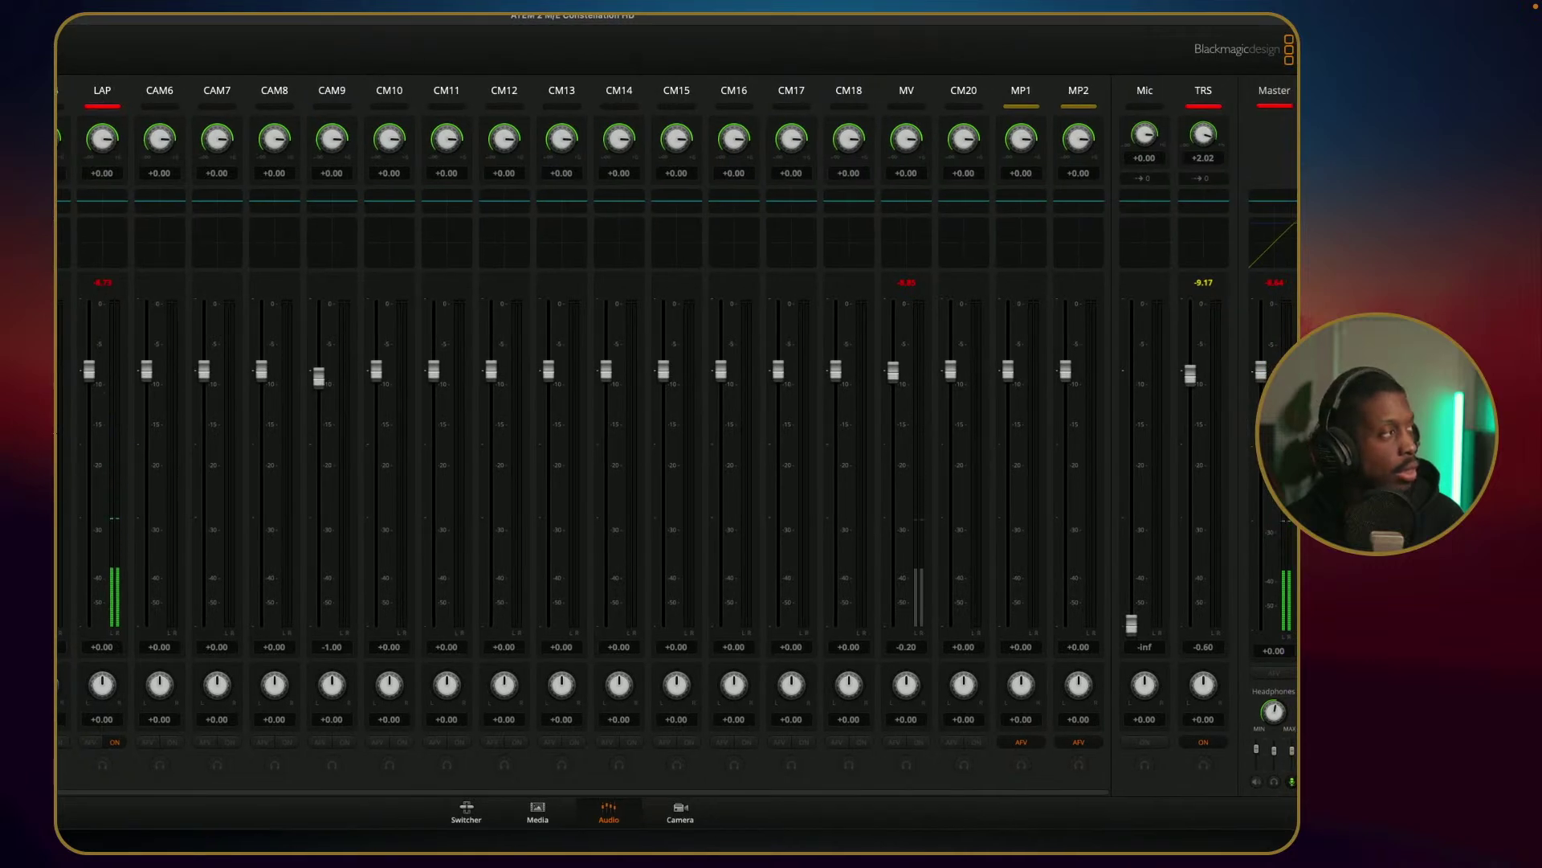
{"action": "left_click_drag", "start_coordinate": [56, 434], "coordinate": [181, 434]}
{"action": "left_click_drag", "start_coordinate": [0, 240], "coordinate": [68, 240]}
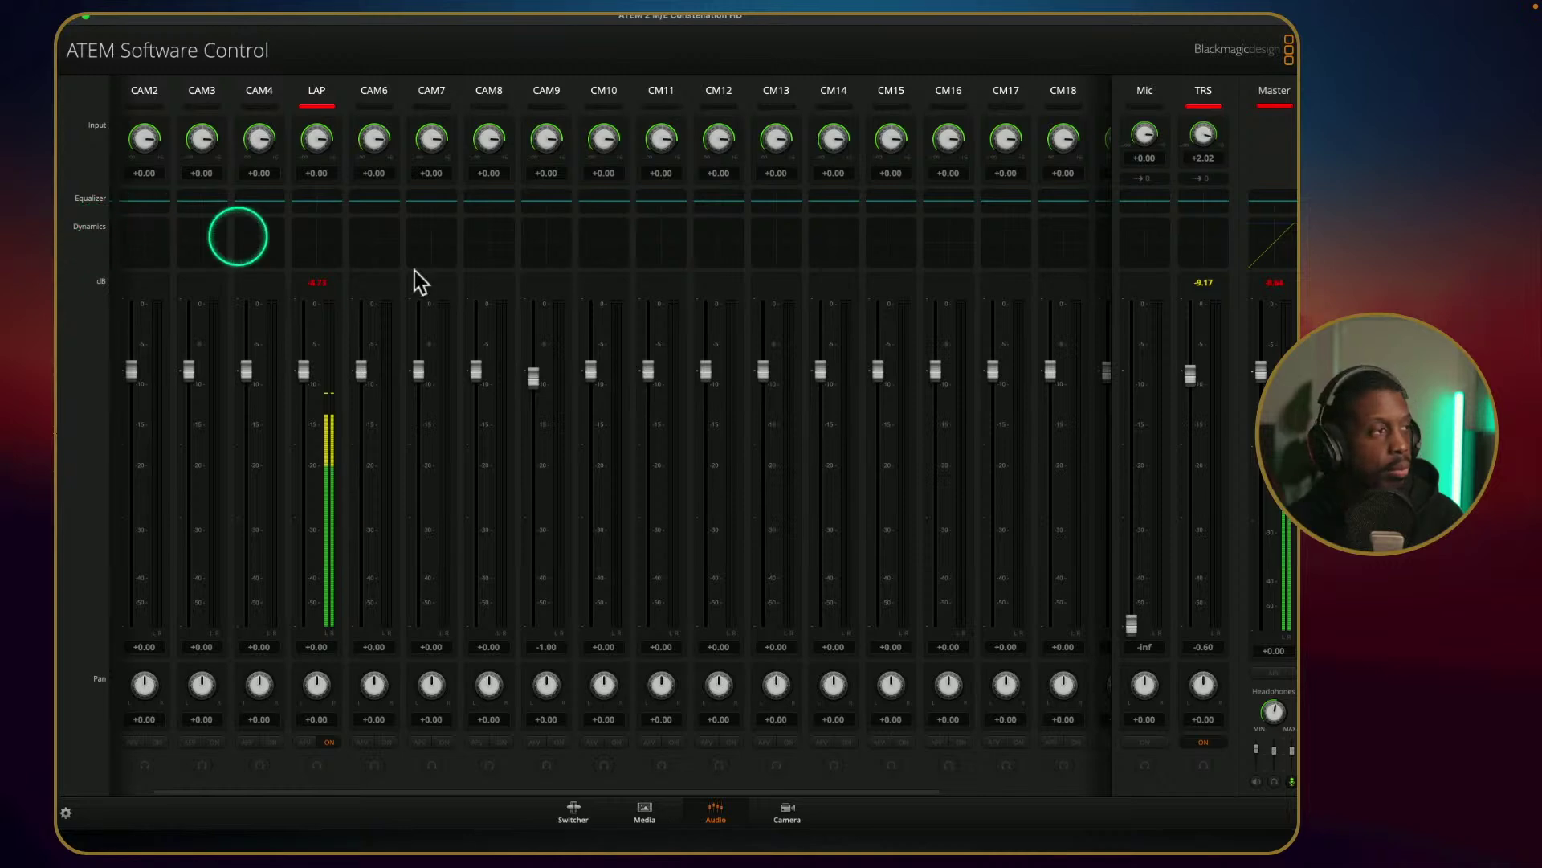
Look through the audio mixer's input channels up to MP2 and return to the LAP channel.
{"action": "scroll", "coordinate": [510, 289], "scroll_direction": "right", "scroll_amount": 2}
{"action": "scroll", "coordinate": [503, 290], "scroll_direction": "right", "scroll_amount": 6}
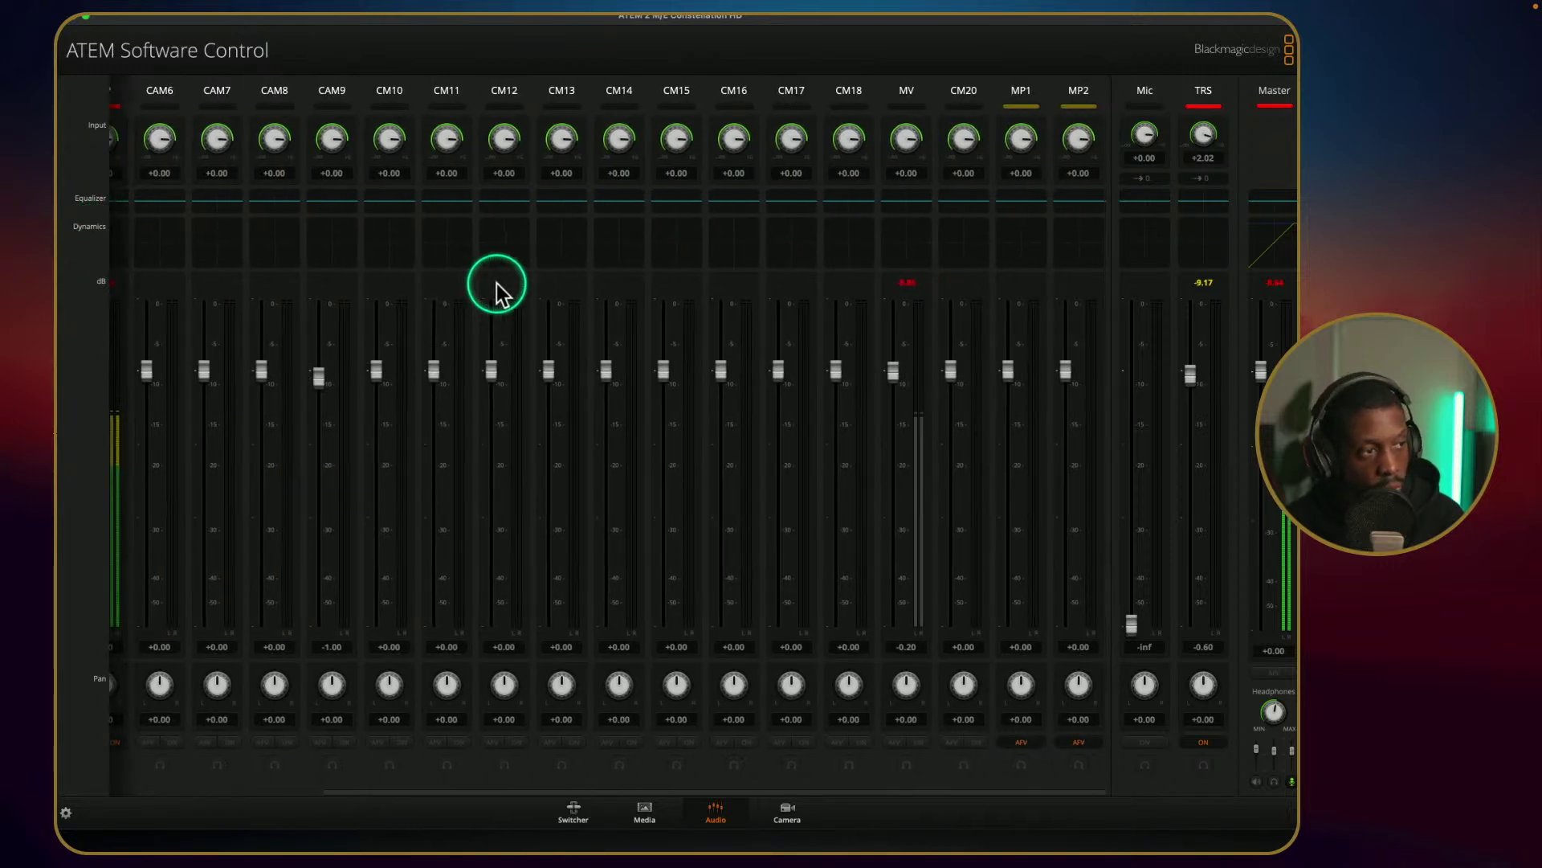
{"action": "scroll", "coordinate": [494, 287], "scroll_direction": "left", "scroll_amount": 5}
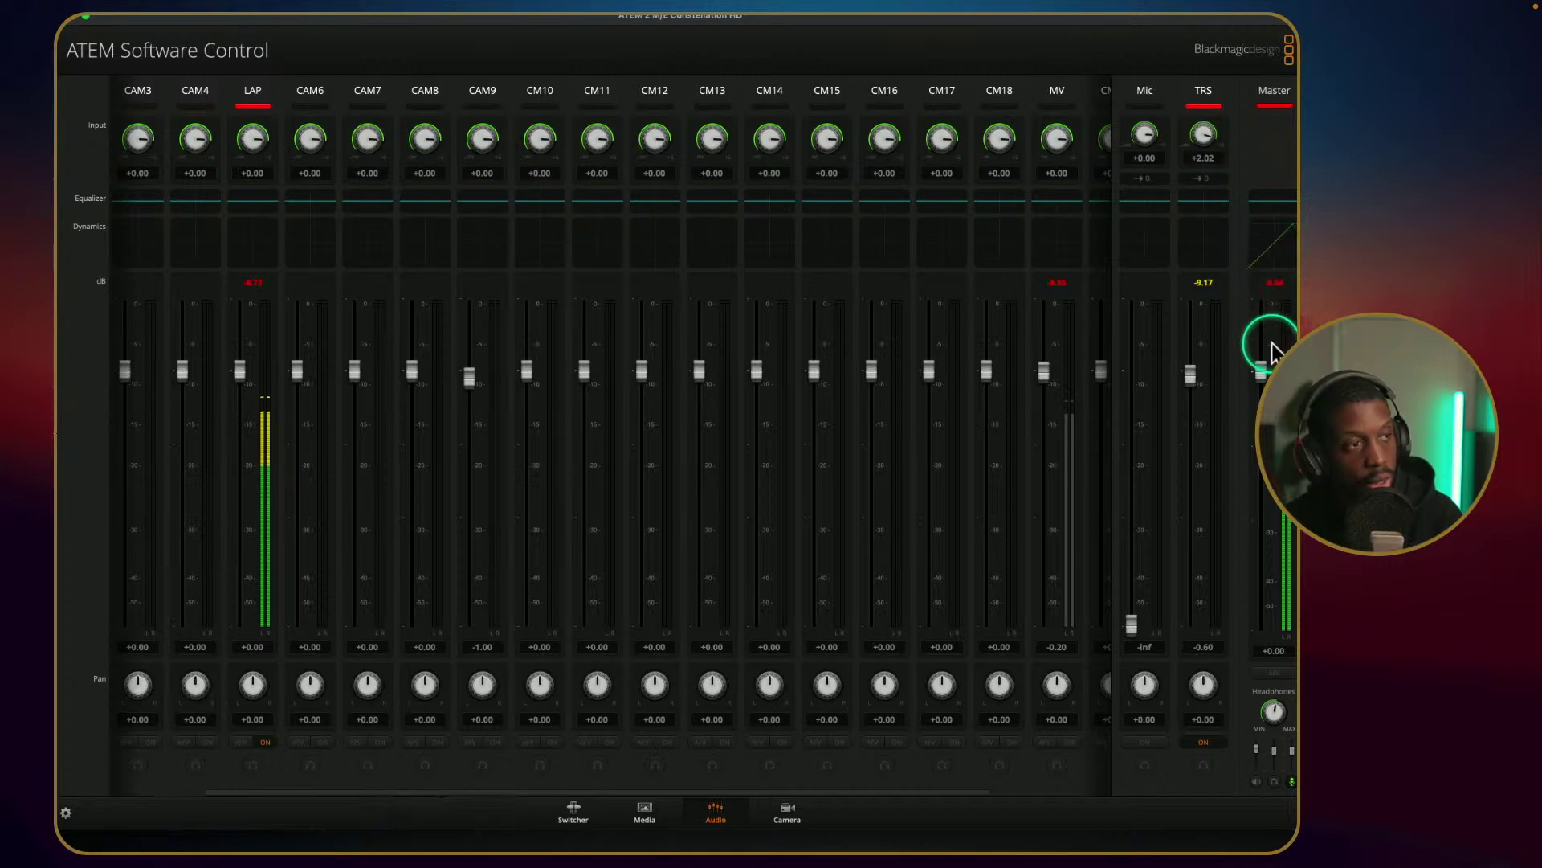
Open the Master channel's dynamics, move its window into view, examine the compressor and limiter settings, and close it.
{"action": "left_click", "coordinate": [1280, 243]}
{"action": "left_click_drag", "start_coordinate": [1277, 294], "coordinate": [439, 143]}
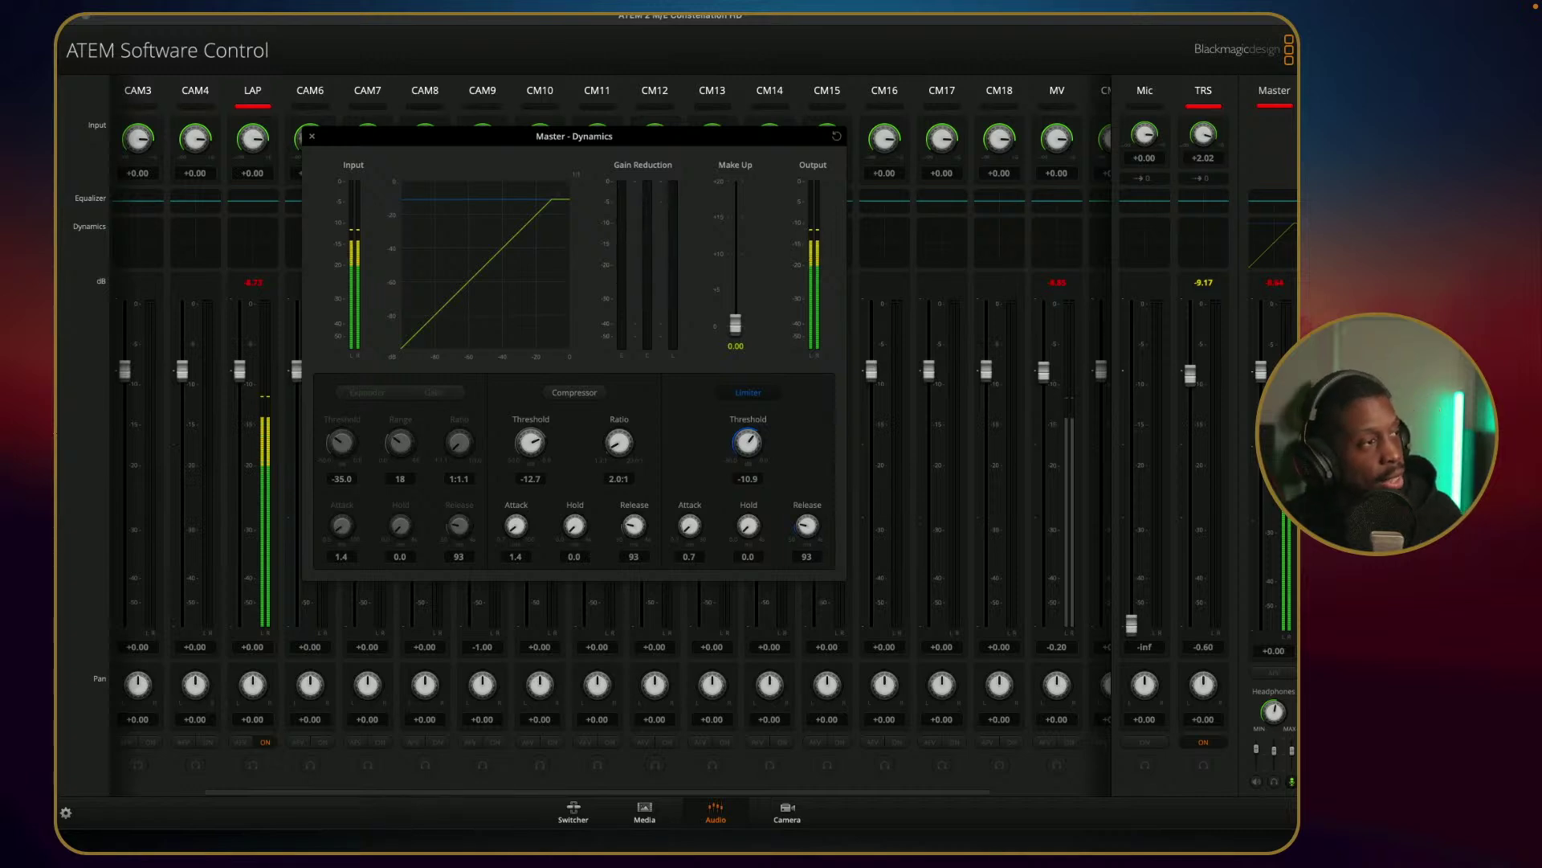
{"action": "left_click", "coordinate": [312, 137]}
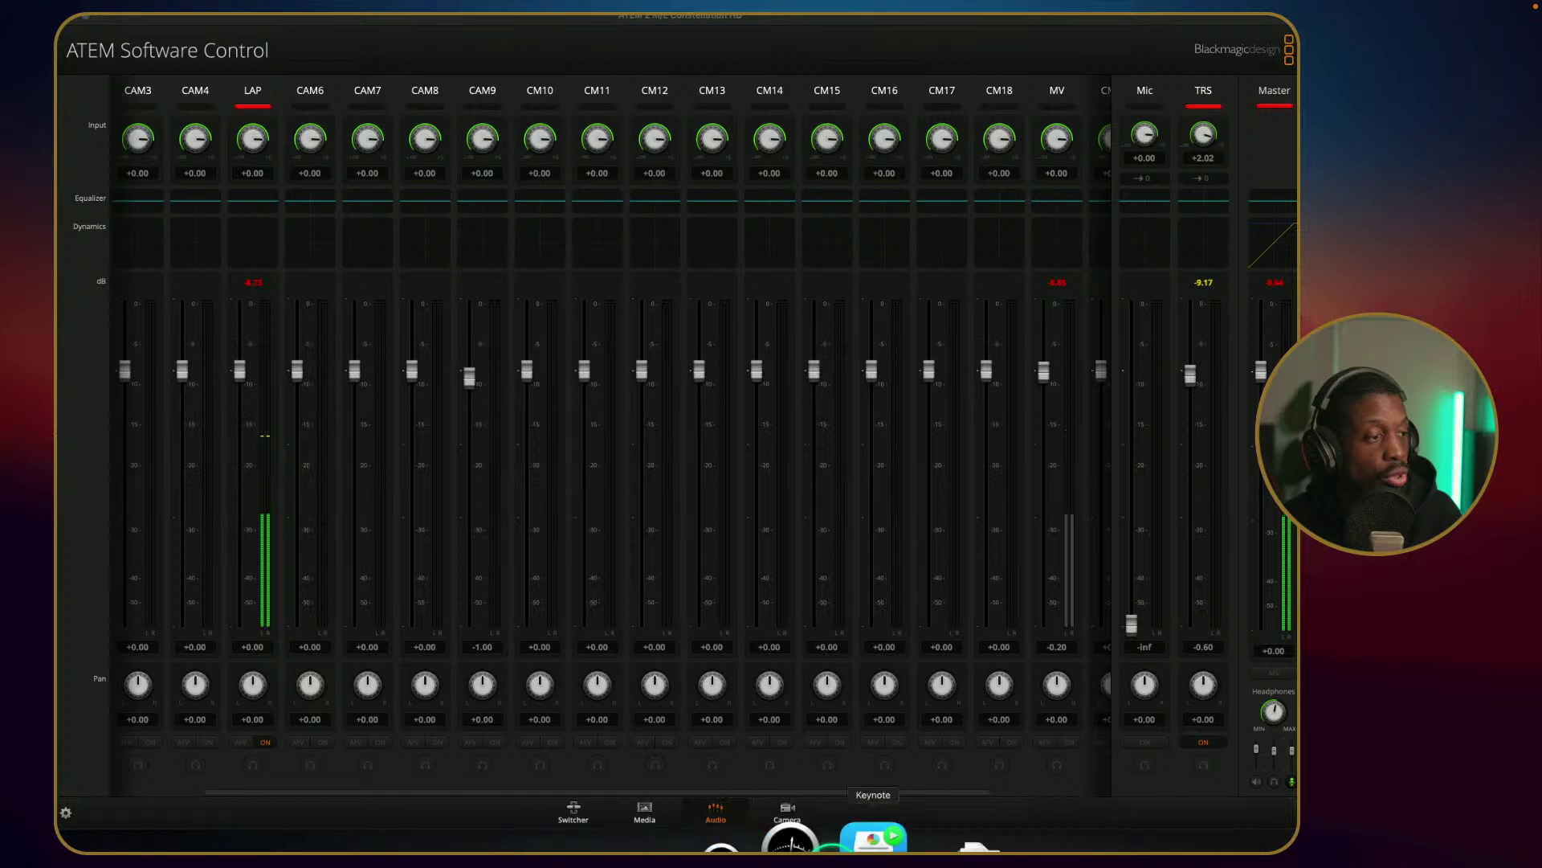
Switch to the Storyblocks audio folder in the browser and play Corporate Intrumental Track and Horror Covid Theme to test the system audio.
{"action": "left_click", "coordinate": [838, 837]}
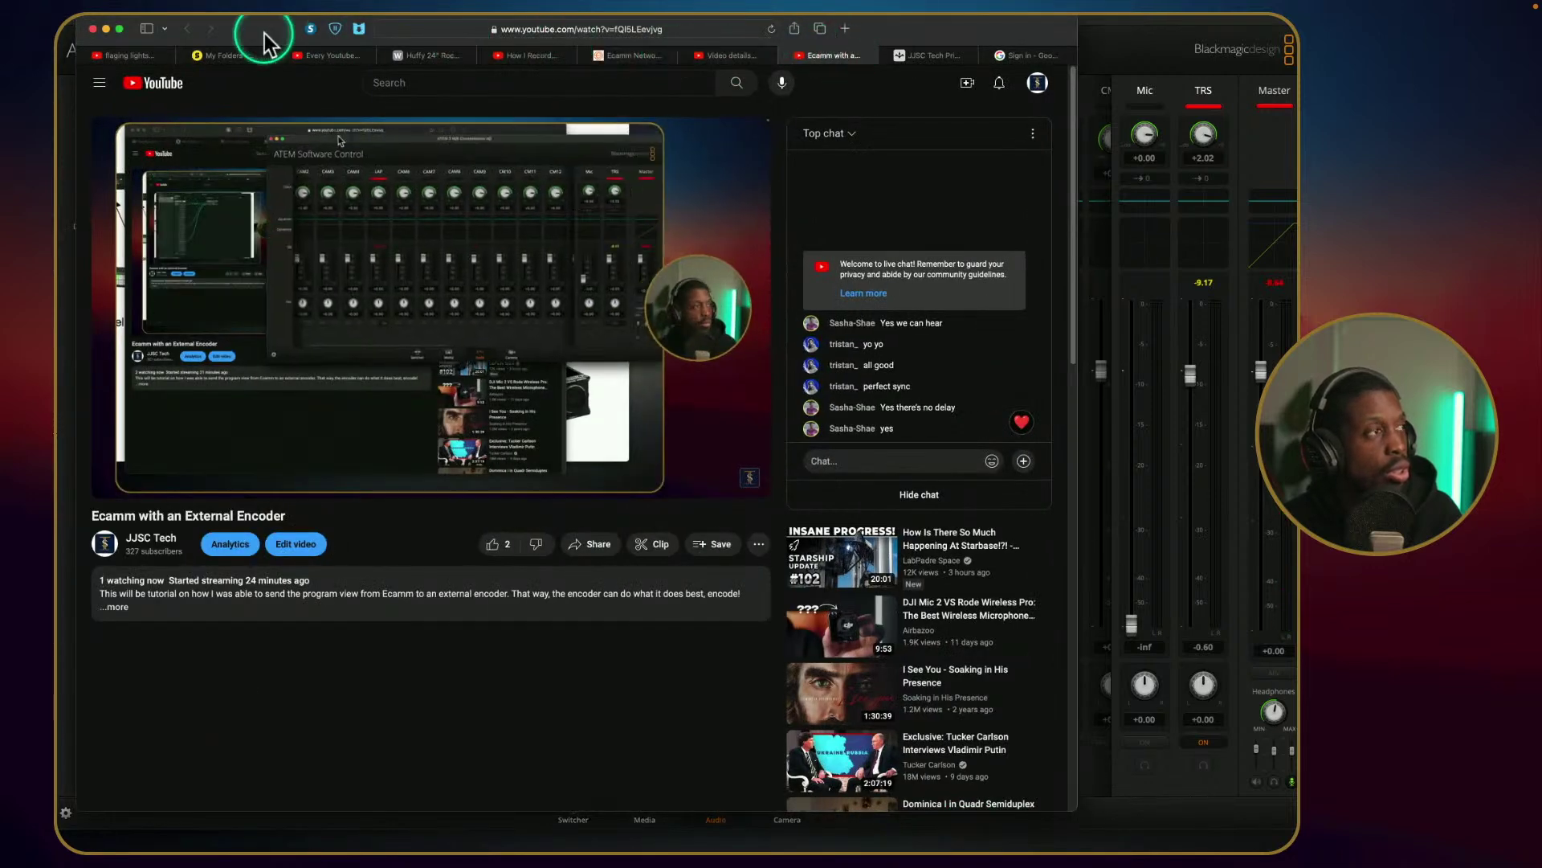
{"action": "left_click", "coordinate": [232, 54]}
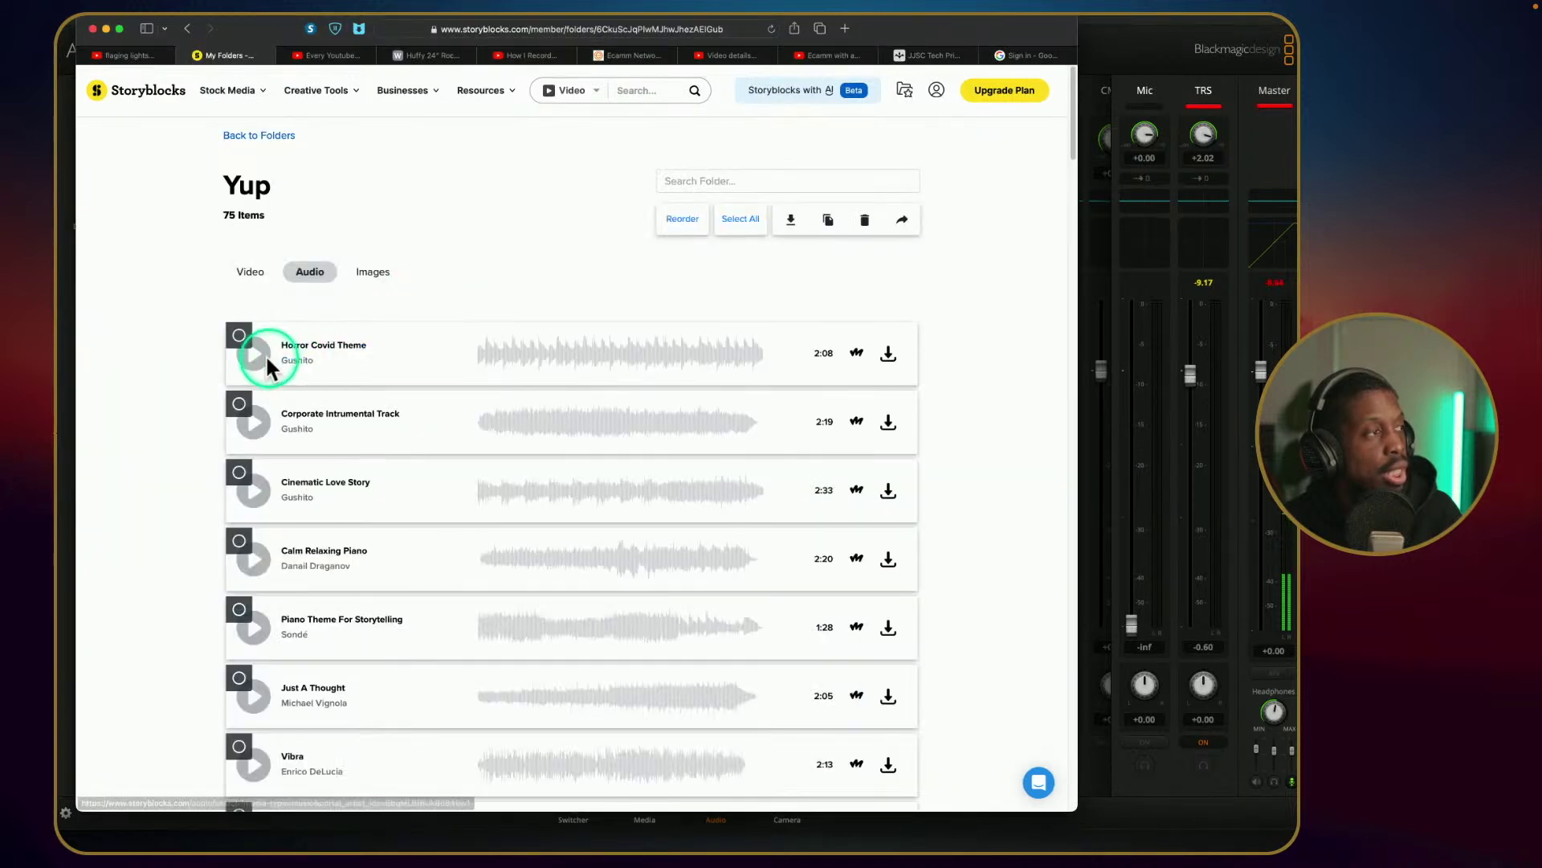
{"action": "scroll", "coordinate": [264, 367], "scroll_direction": "down", "scroll_amount": 1}
{"action": "left_click", "coordinate": [265, 412]}
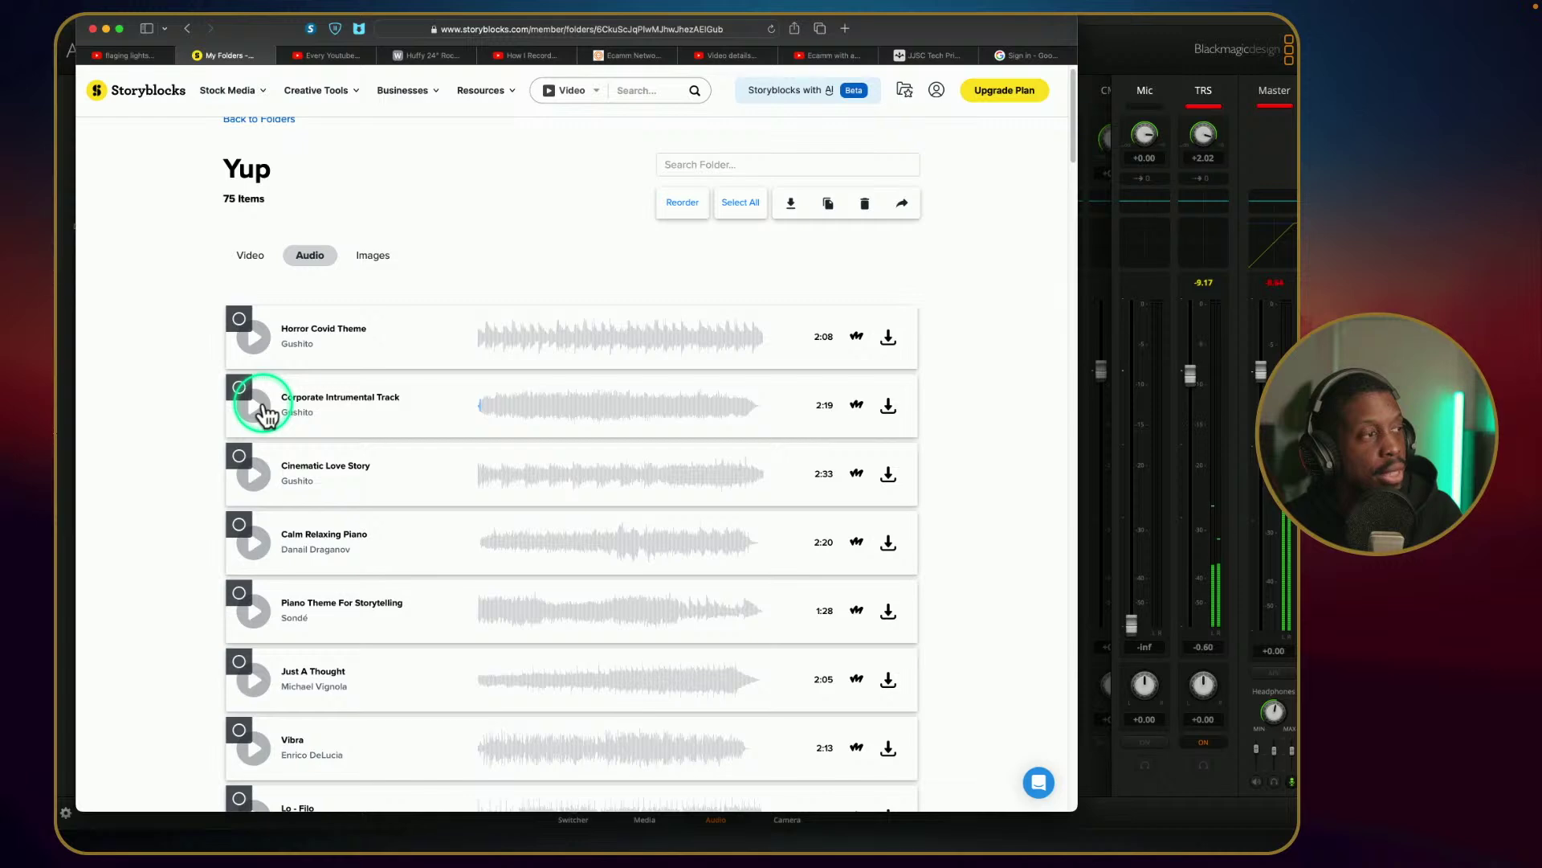
{"action": "left_click", "coordinate": [261, 354]}
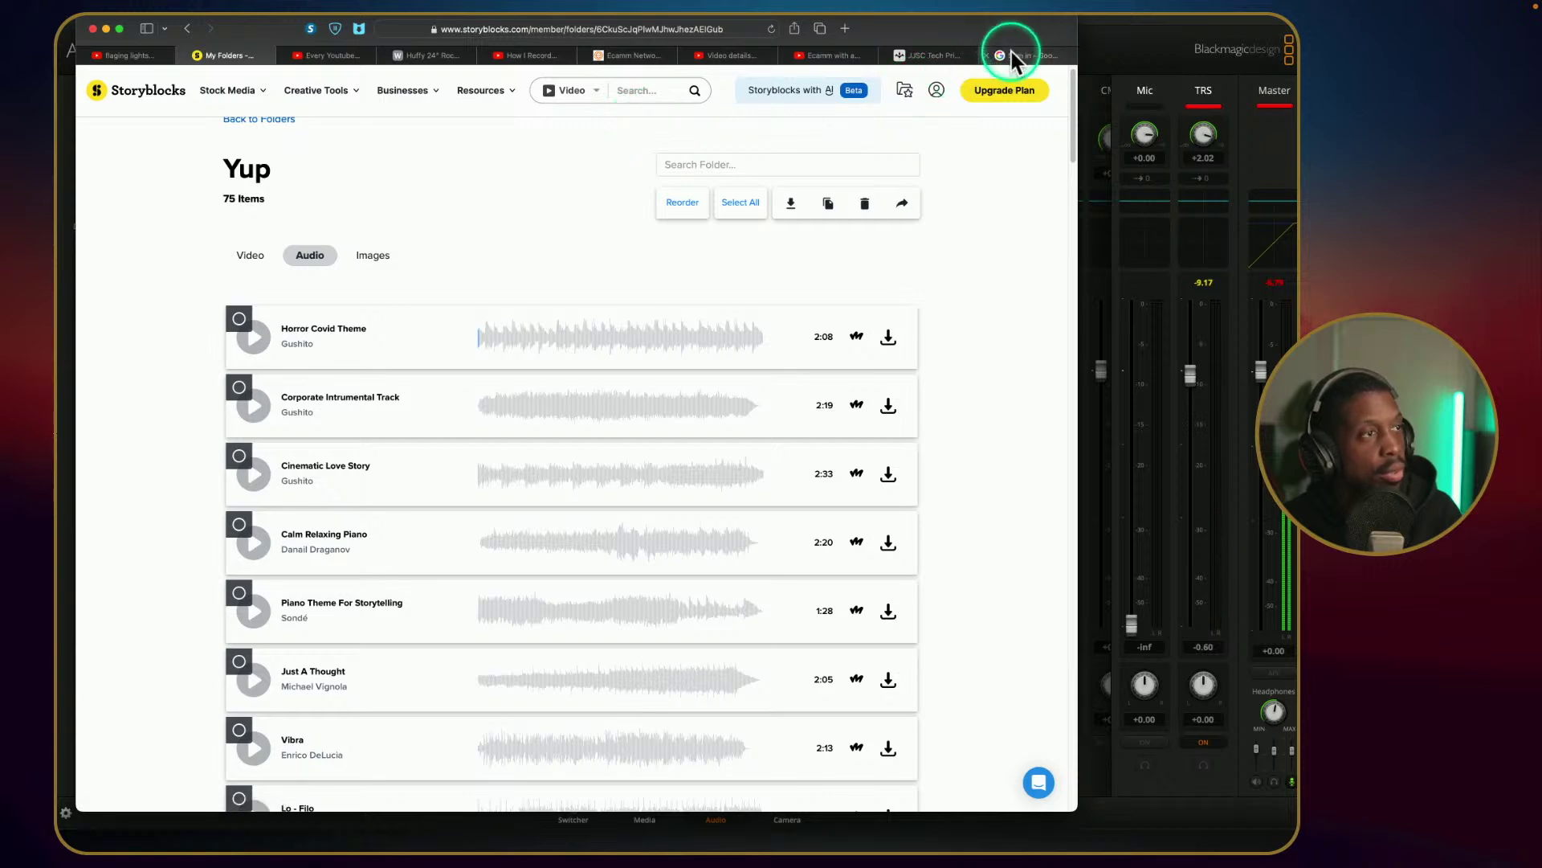
Look further down the Storyblocks audio list to the Lo - Filo track.
{"action": "mouse_move", "coordinate": [1010, 54]}
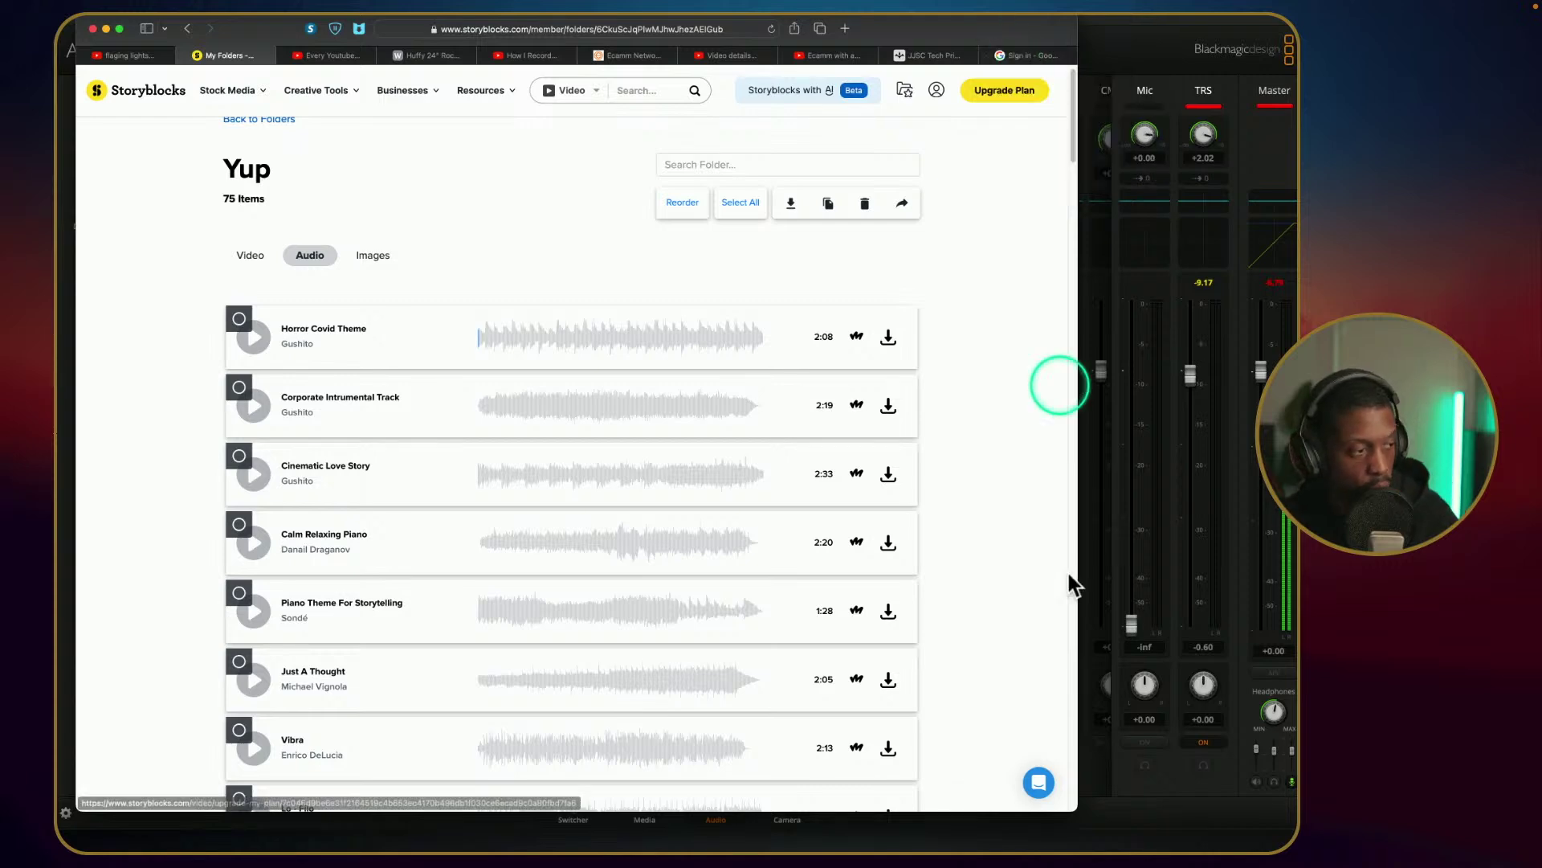
{"action": "mouse_move", "coordinate": [532, 843]}
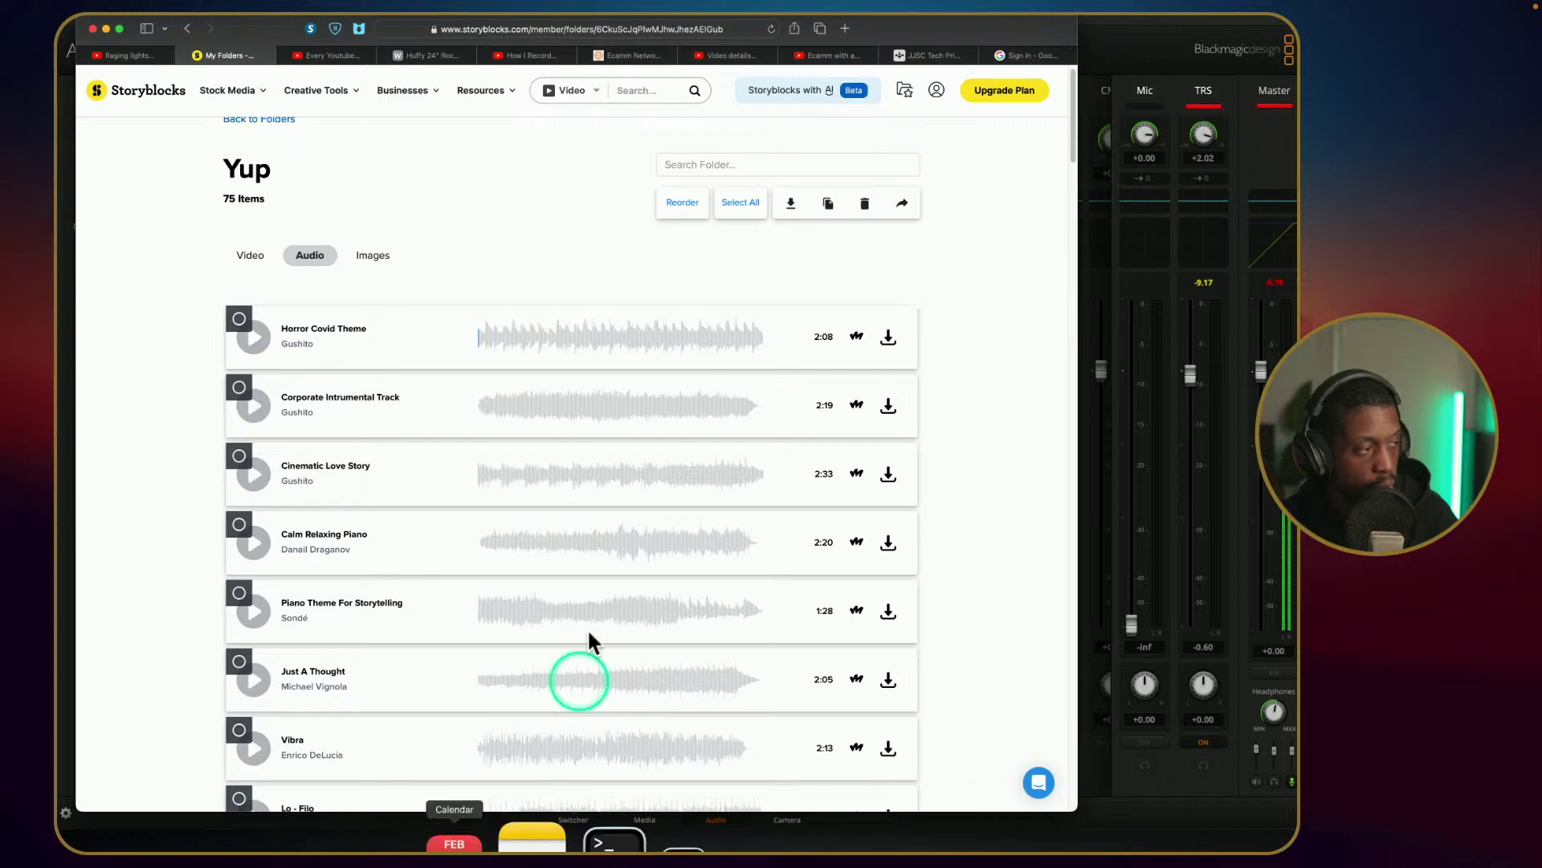
{"action": "scroll", "coordinate": [625, 449], "scroll_direction": "down", "scroll_amount": 2}
{"action": "scroll", "coordinate": [624, 450], "scroll_direction": "down", "scroll_amount": 7}
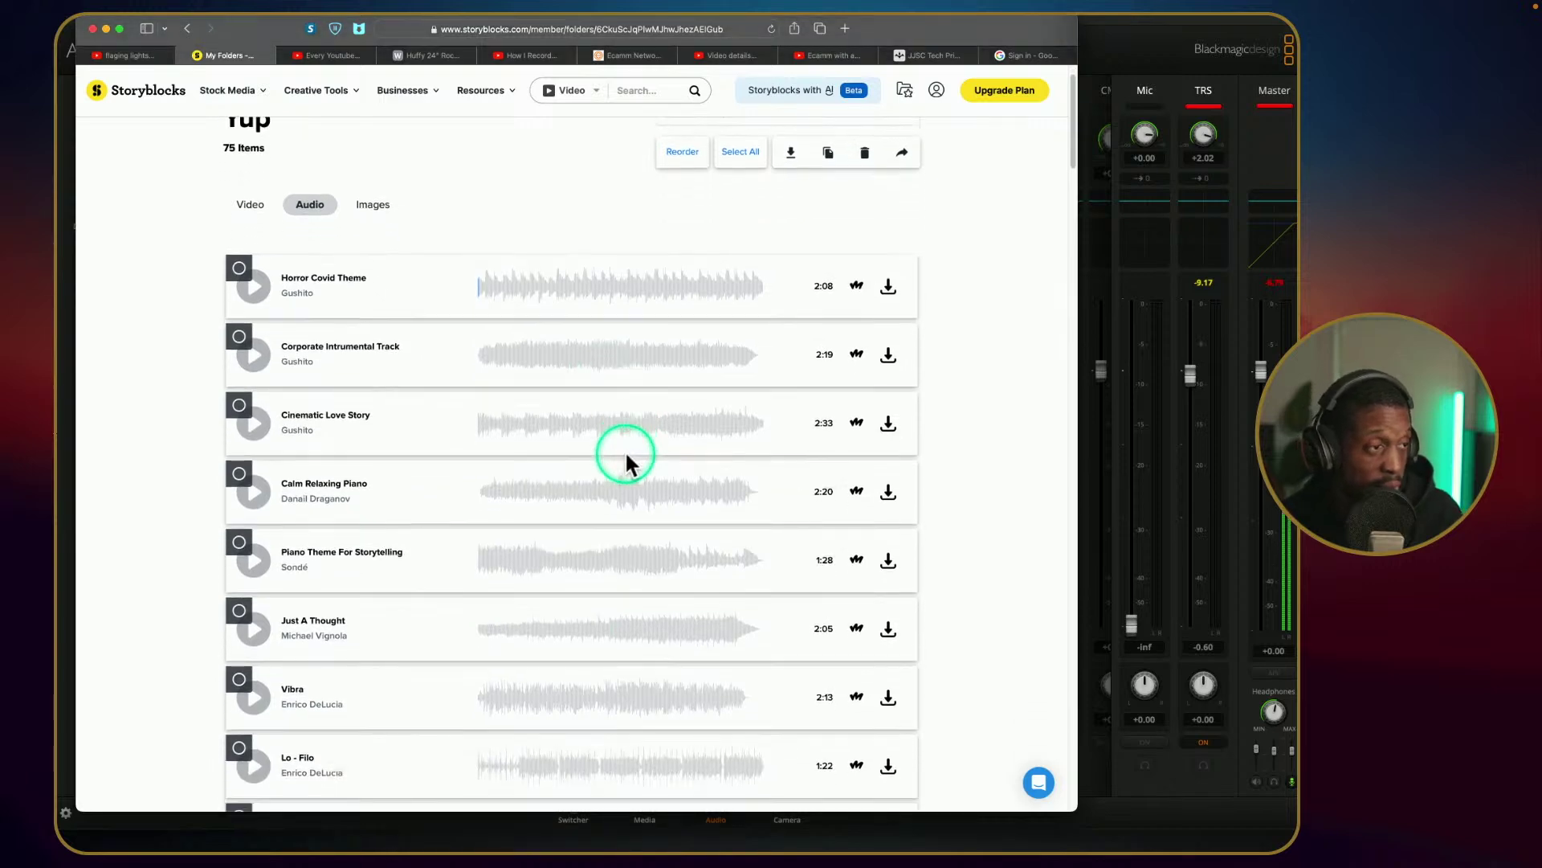
{"action": "scroll", "coordinate": [625, 450], "scroll_direction": "down", "scroll_amount": 2}
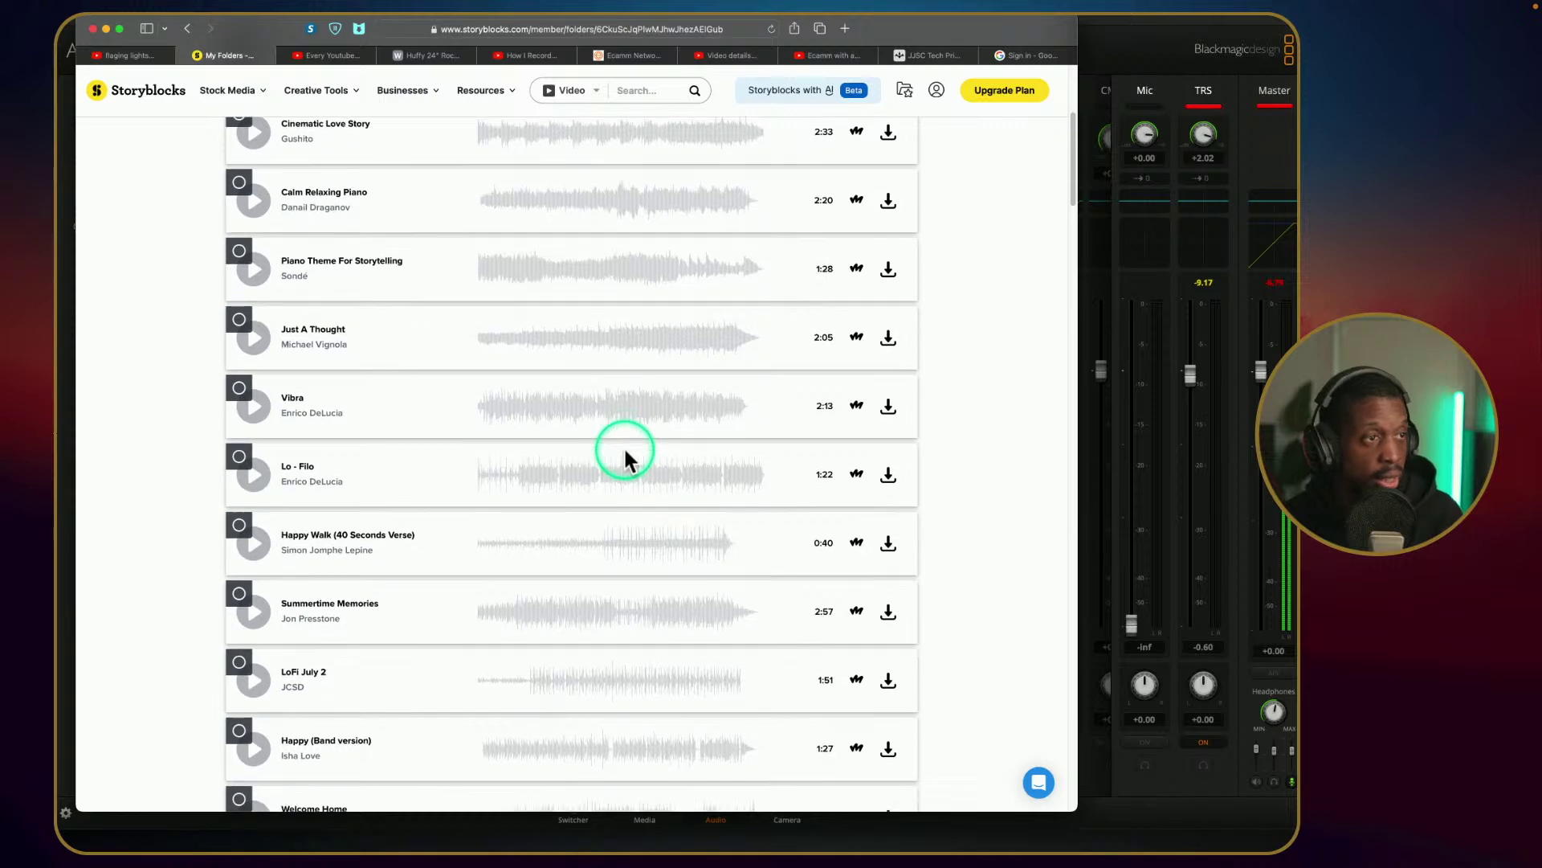
{"action": "left_click", "coordinate": [618, 435]}
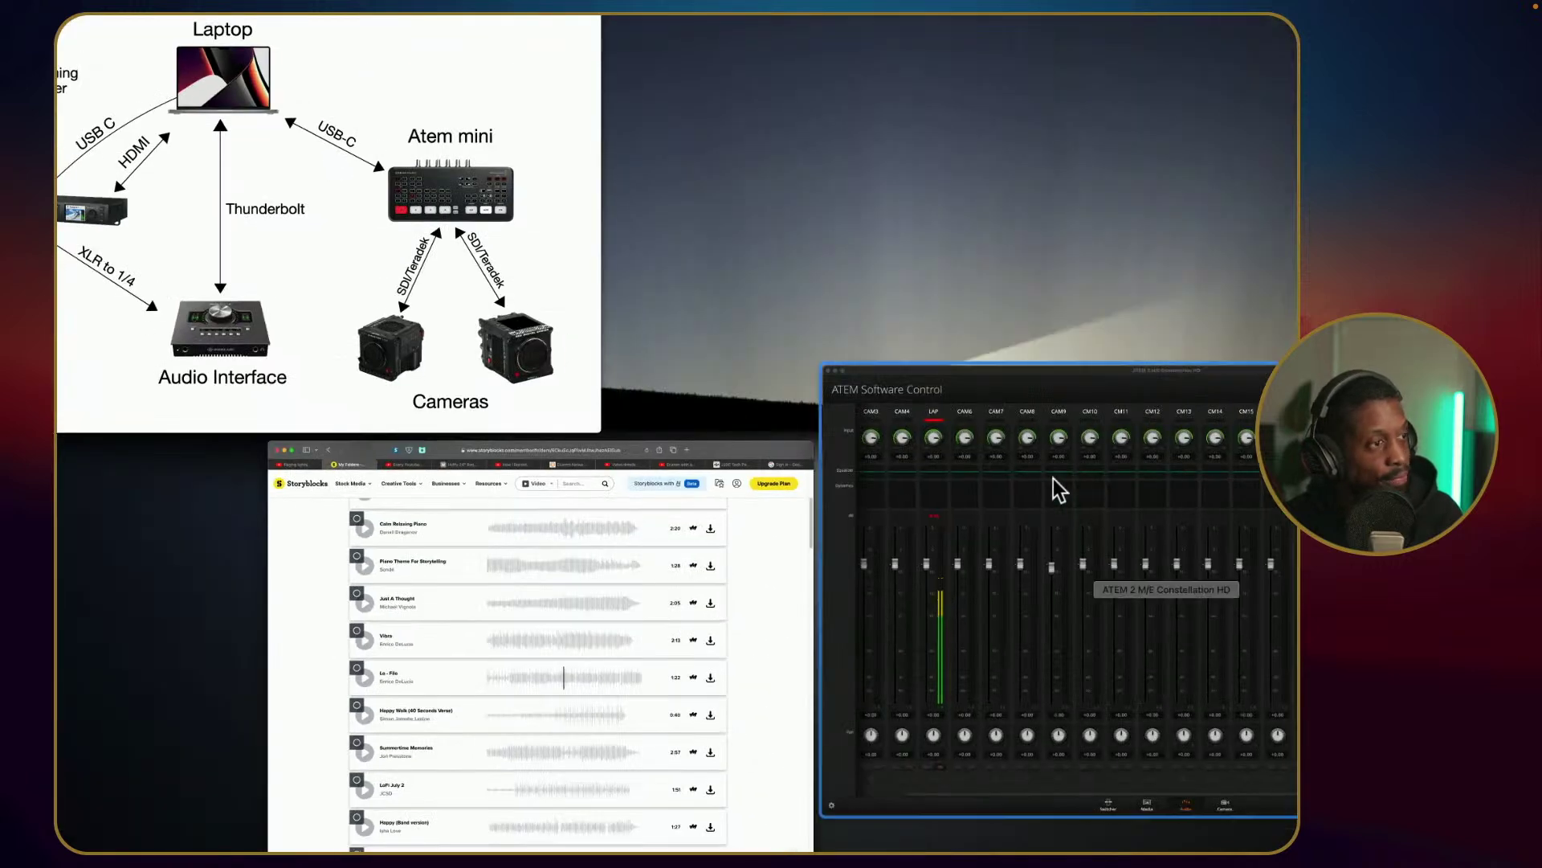
Switch to ATEM Software Control and check the levels of the LAP and MV channels in the audio mixer.
{"action": "left_click", "coordinate": [1067, 401]}
{"action": "scroll", "coordinate": [1029, 436], "scroll_direction": "right", "scroll_amount": 4}
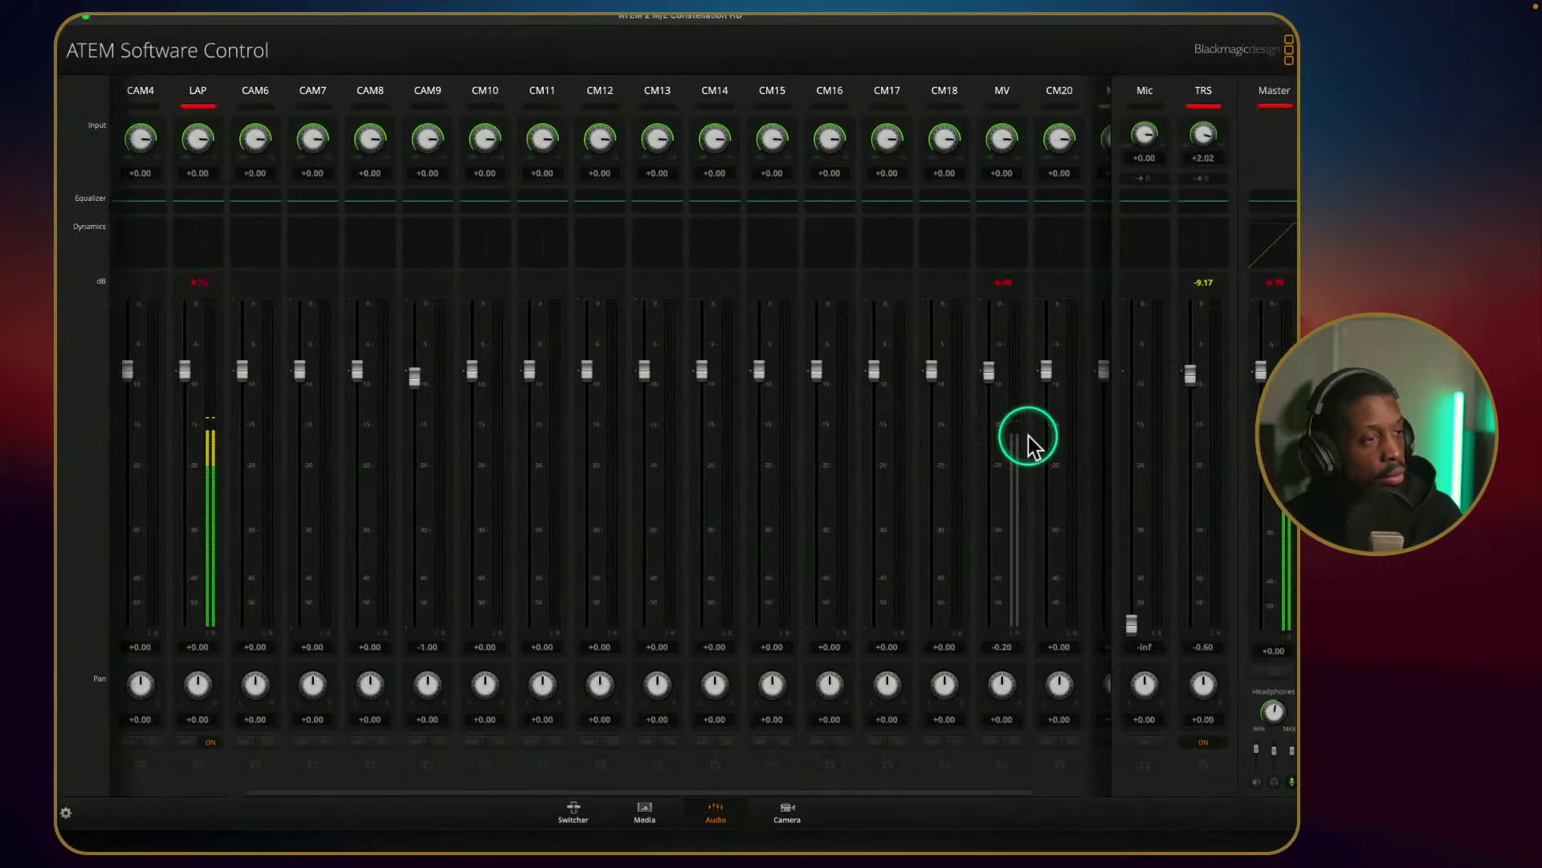
{"action": "scroll", "coordinate": [1026, 434], "scroll_direction": "left", "scroll_amount": 4}
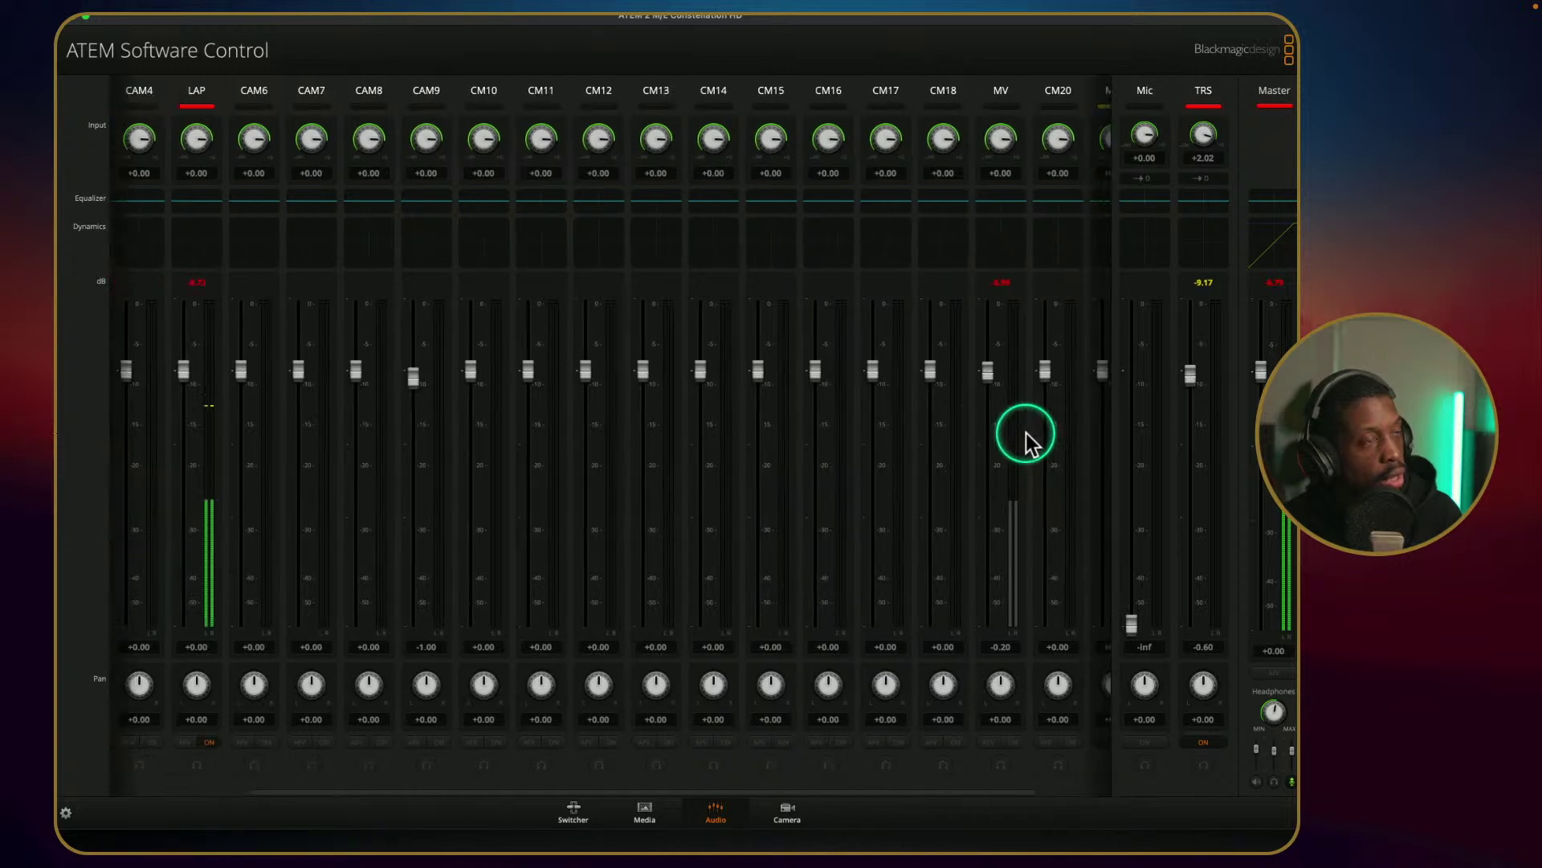
{"action": "scroll", "coordinate": [1025, 432], "scroll_direction": "left", "scroll_amount": 1}
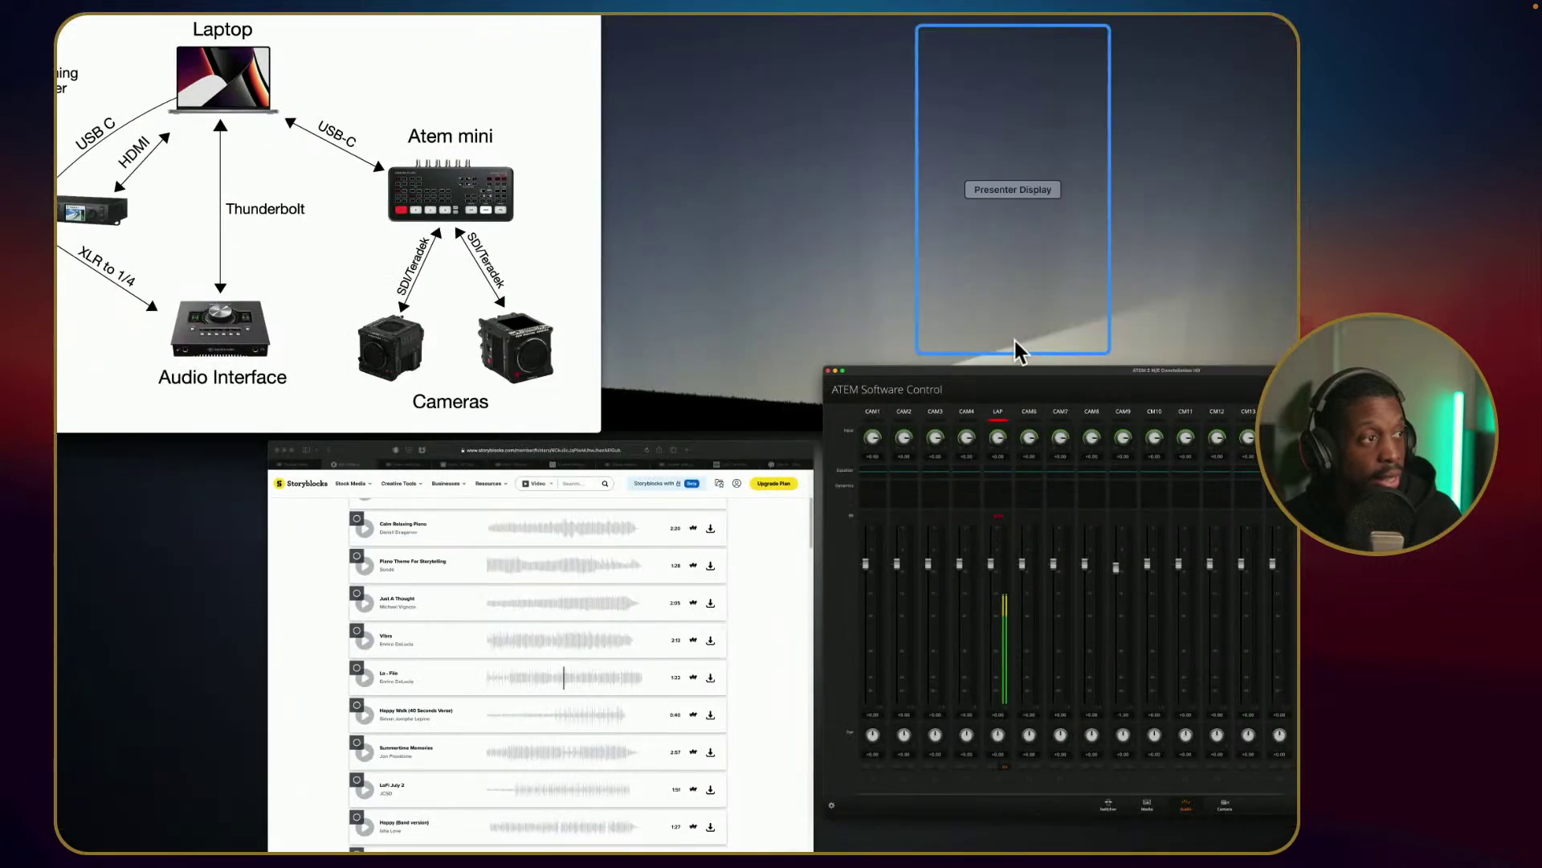
Switch to the browser, examine the Prism encoder's streaming status and encoding details, and return to the YouTube live stream page.
{"action": "left_click", "coordinate": [650, 561]}
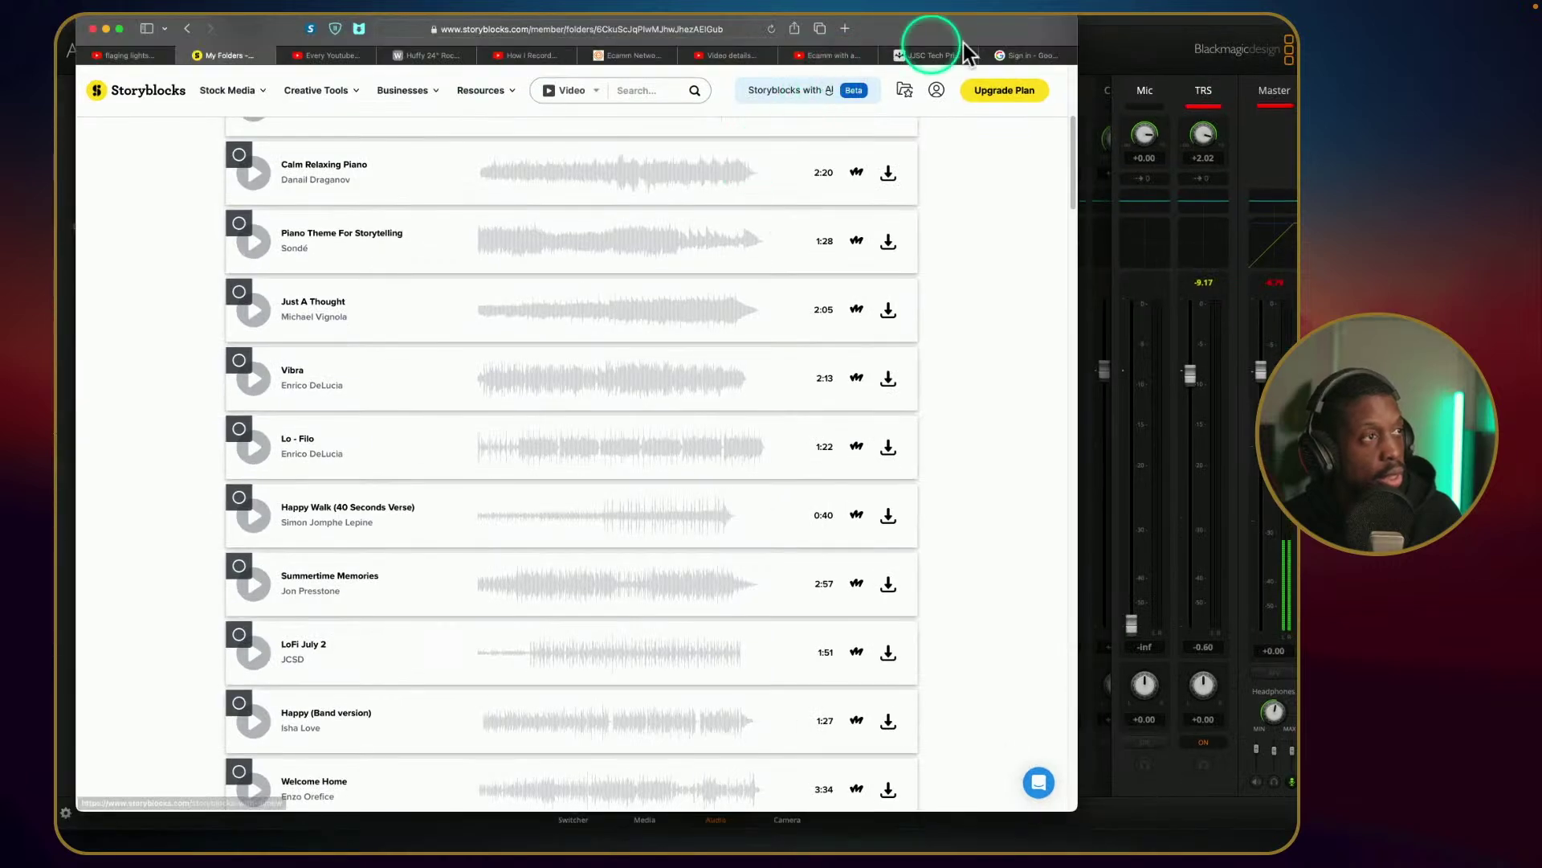
{"action": "left_click", "coordinate": [928, 55]}
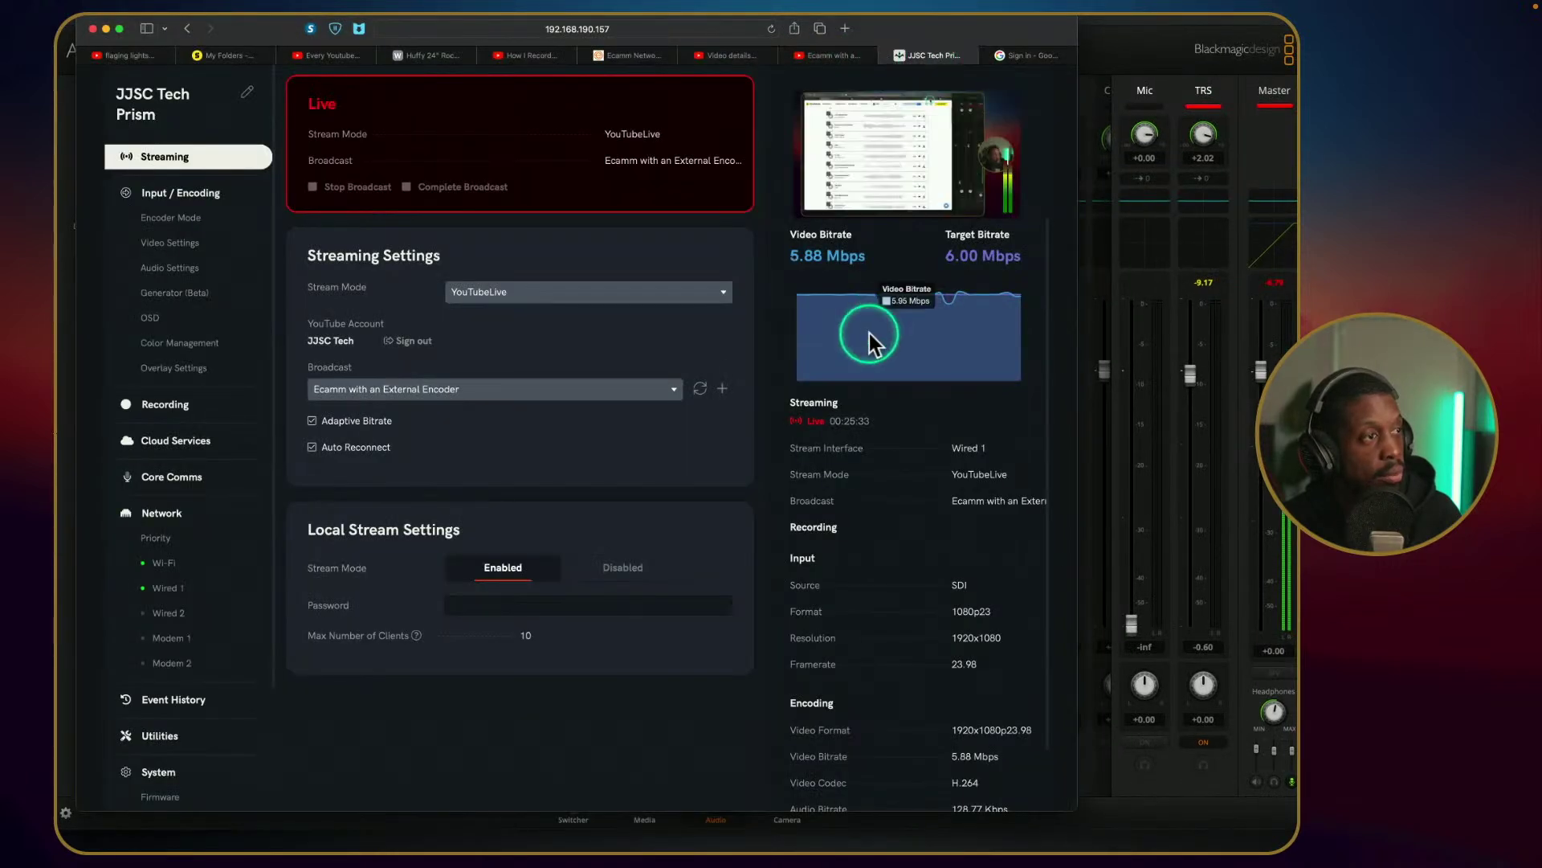
{"action": "scroll", "coordinate": [807, 371], "scroll_direction": "down", "scroll_amount": 2}
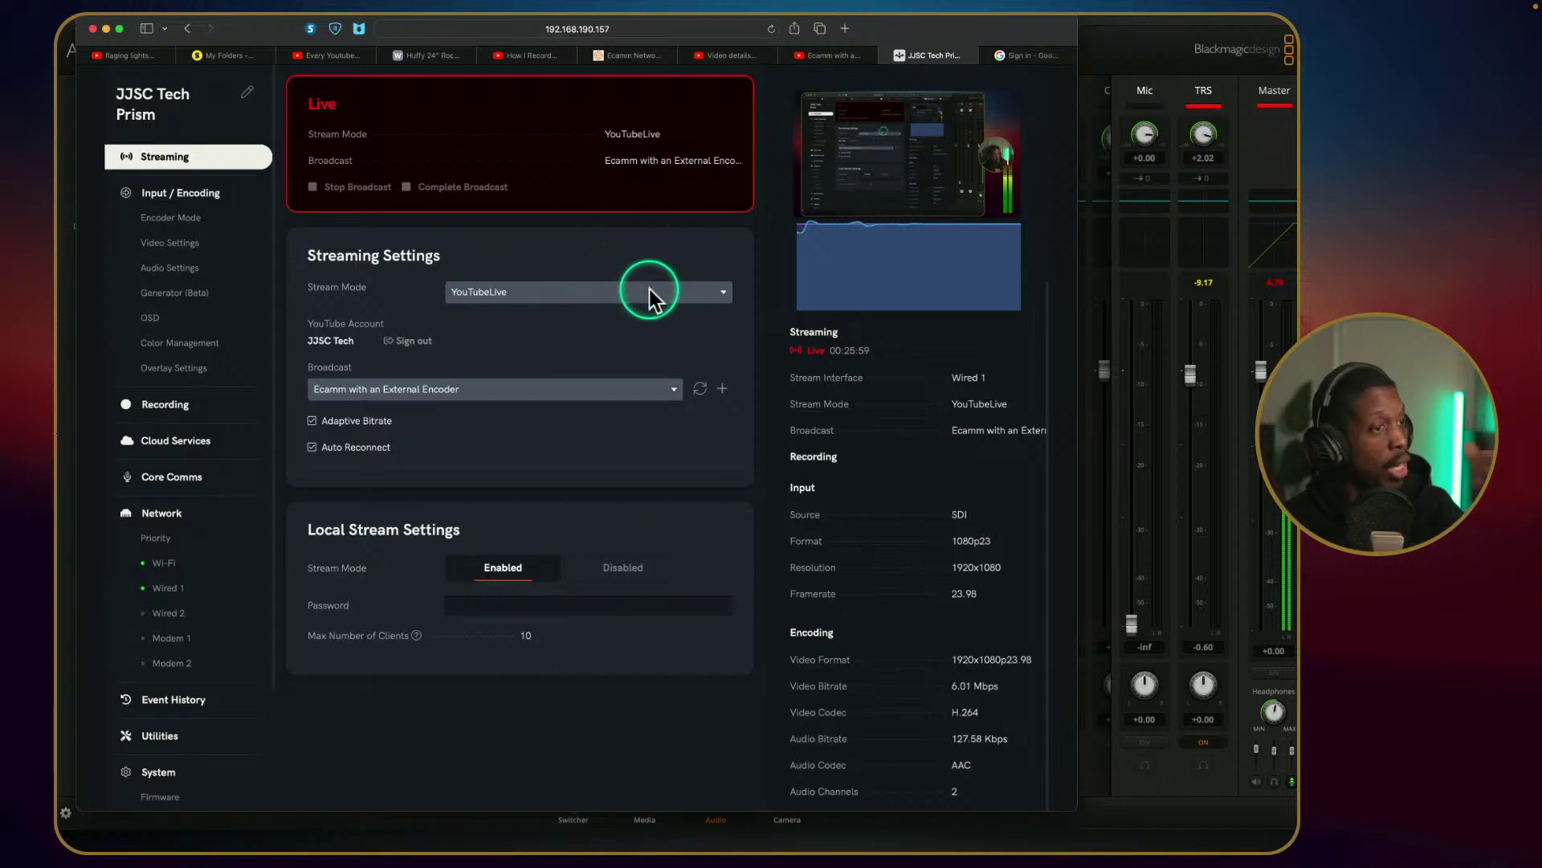
{"action": "left_click", "coordinate": [835, 55]}
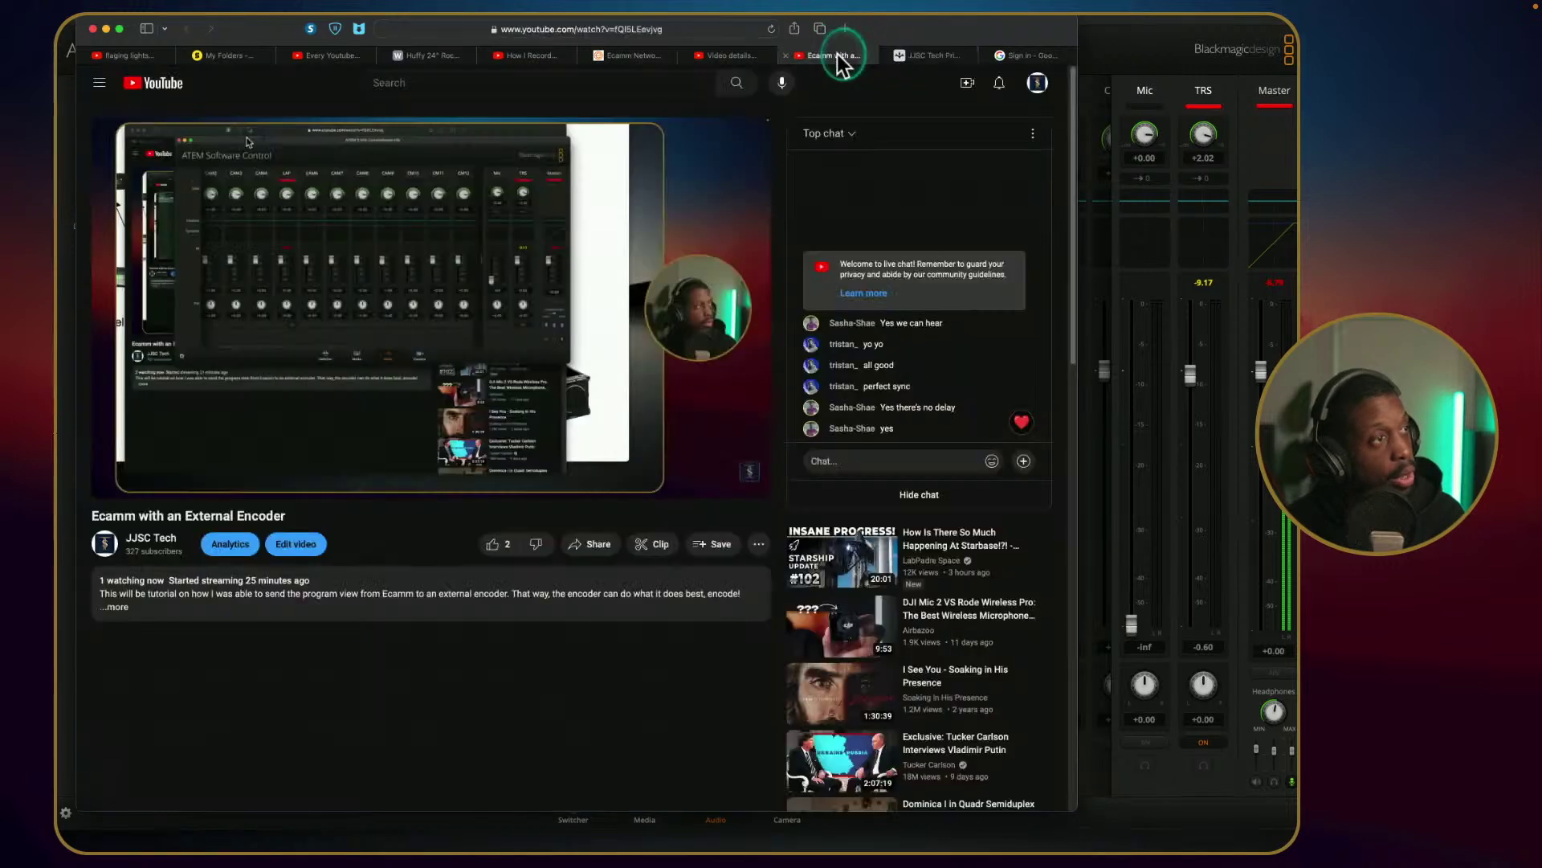